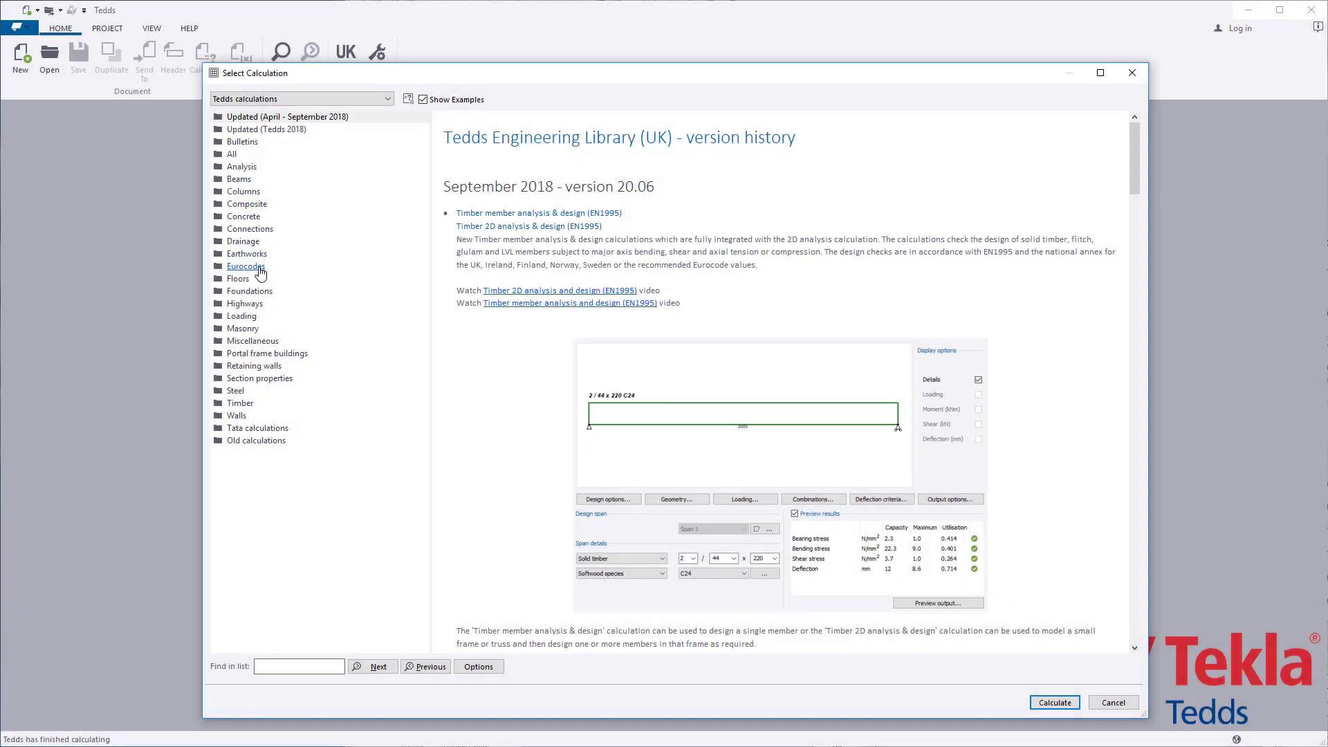
# Find Masonry wall panel design under Eurocodes and read its calculation description
pyautogui.click(259, 270)
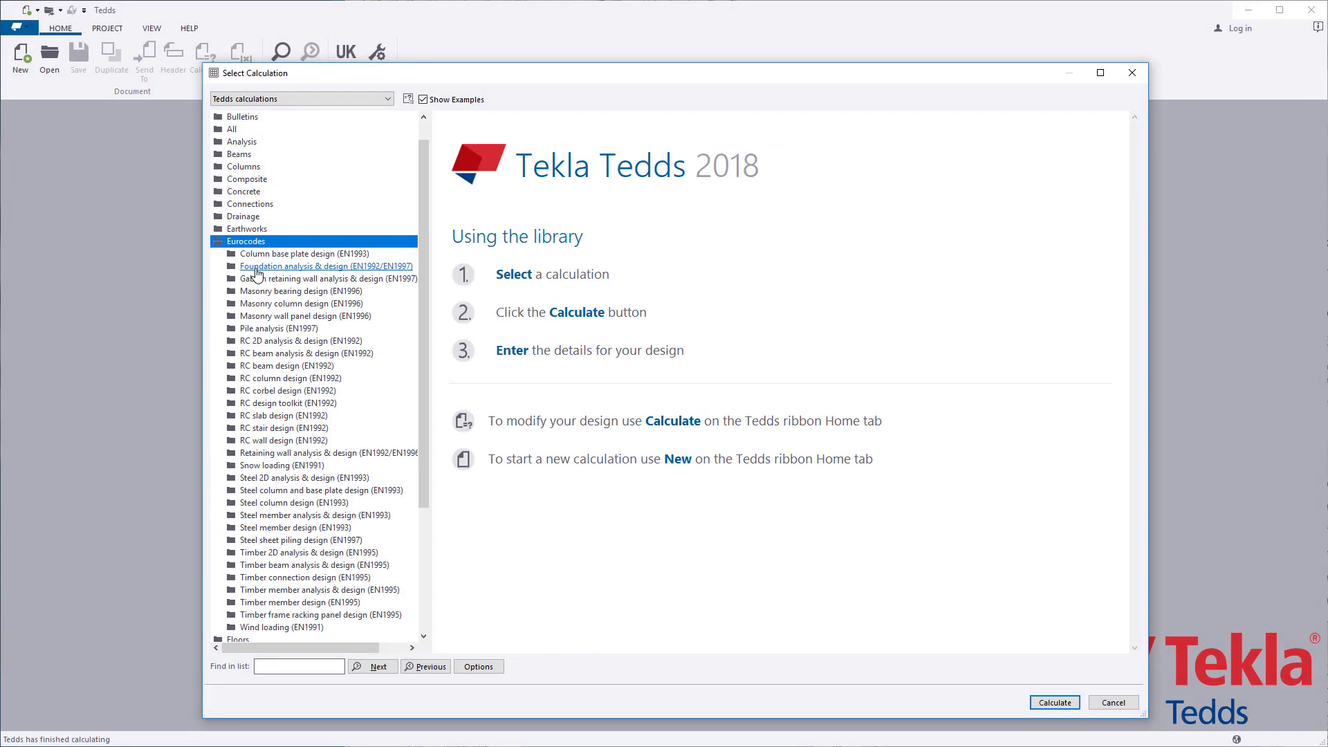
pyautogui.click(344, 319)
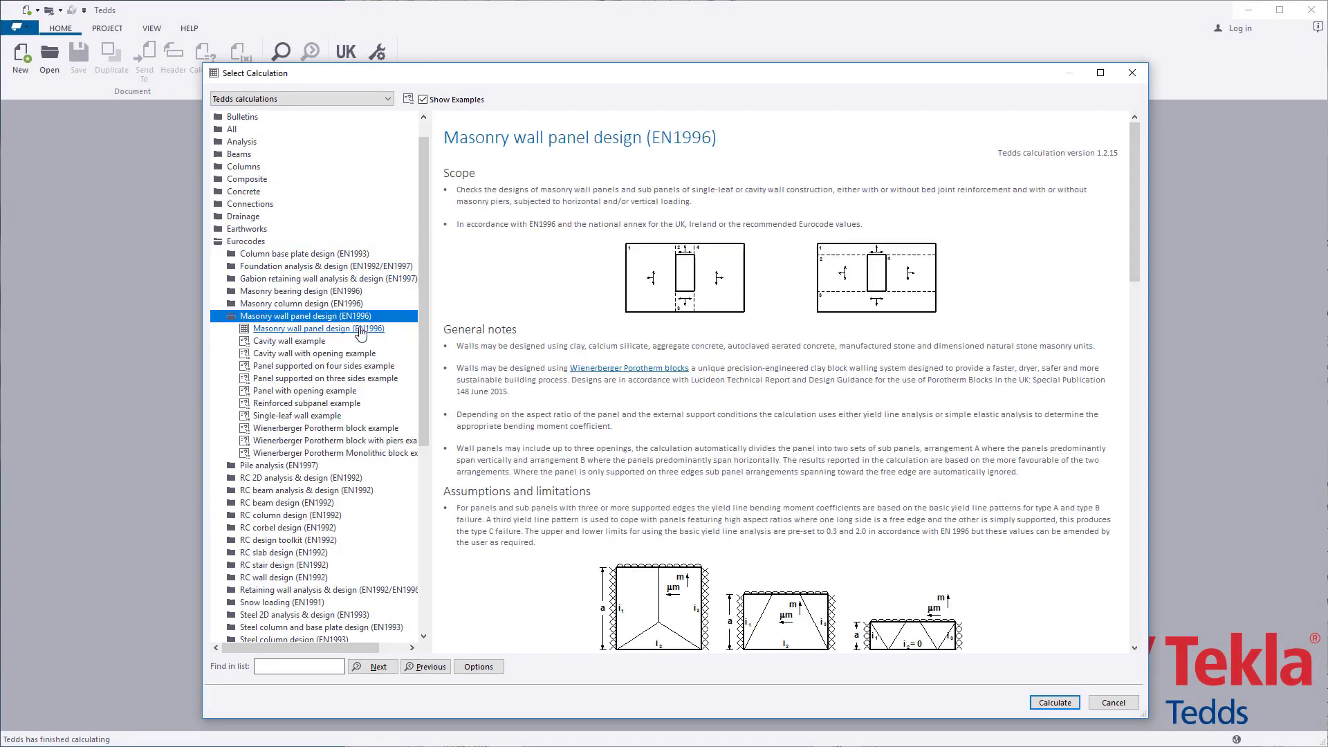
pyautogui.click(529, 177)
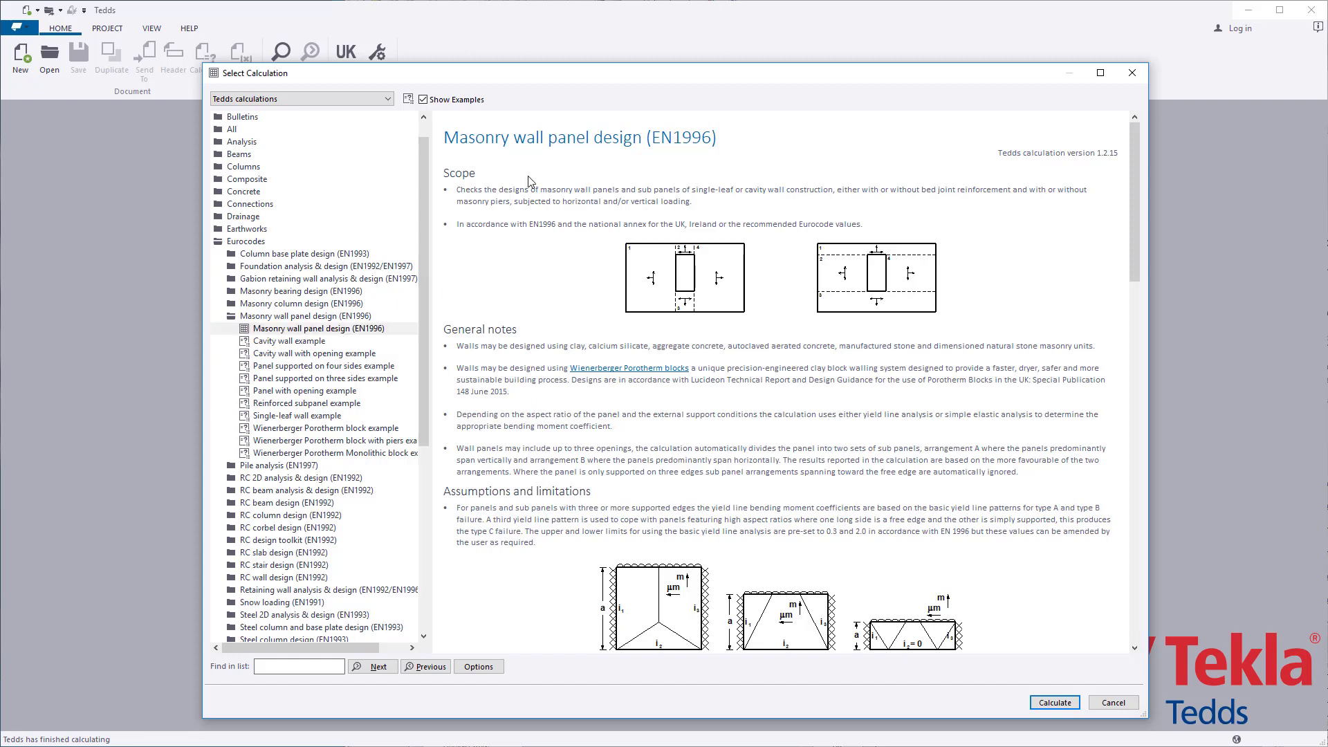
pyautogui.scroll(-8, 530, 180)
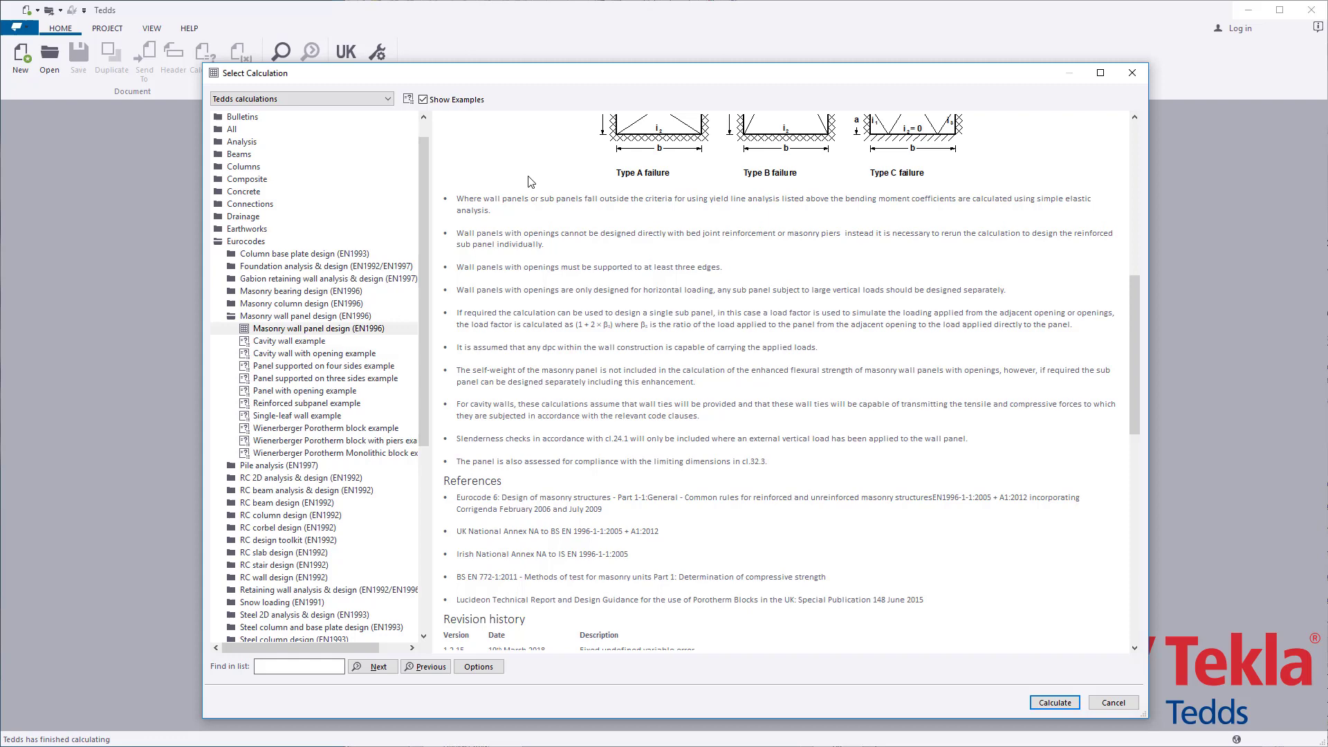
# Preview the cavity, three-sided and single-leaf wall examples, then launch Masonry wall panel design (EN1996)
pyautogui.click(325, 342)
pyautogui.click(325, 354)
pyautogui.click(325, 366)
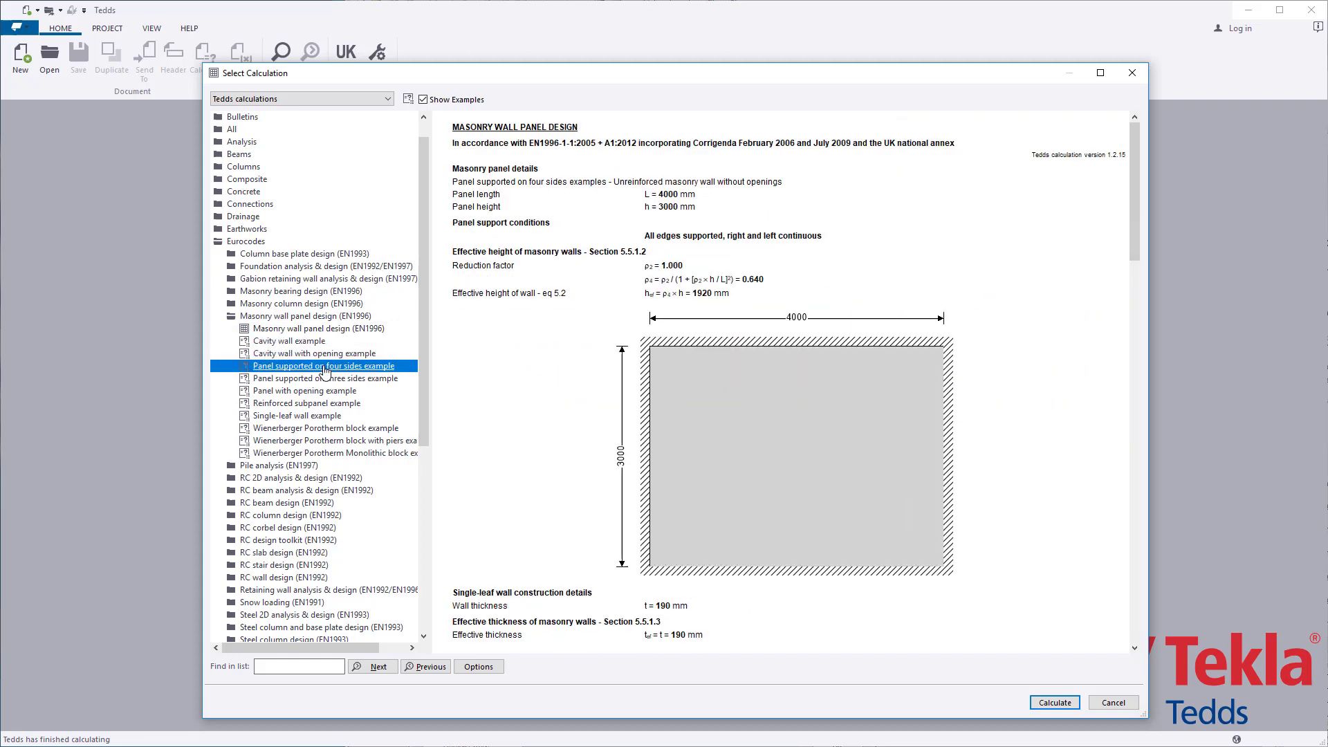
pyautogui.click(325, 378)
pyautogui.click(325, 416)
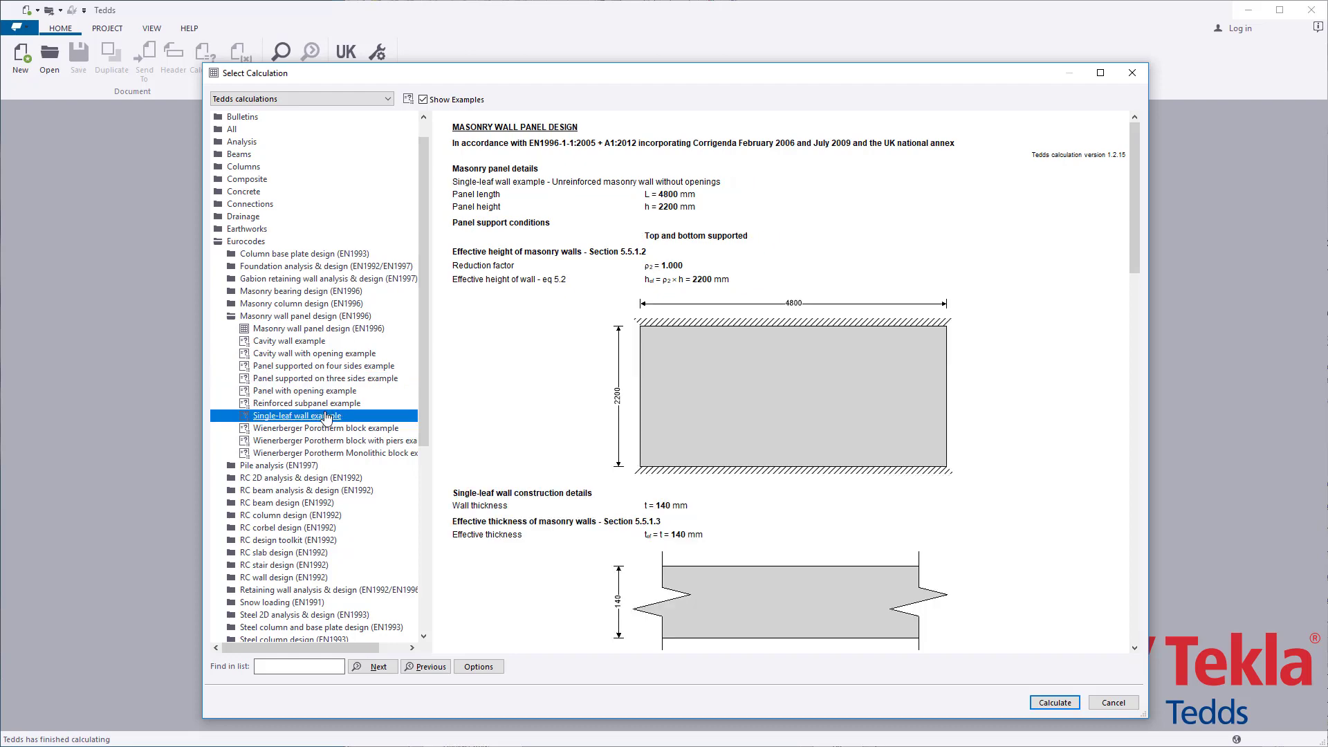
pyautogui.click(356, 329)
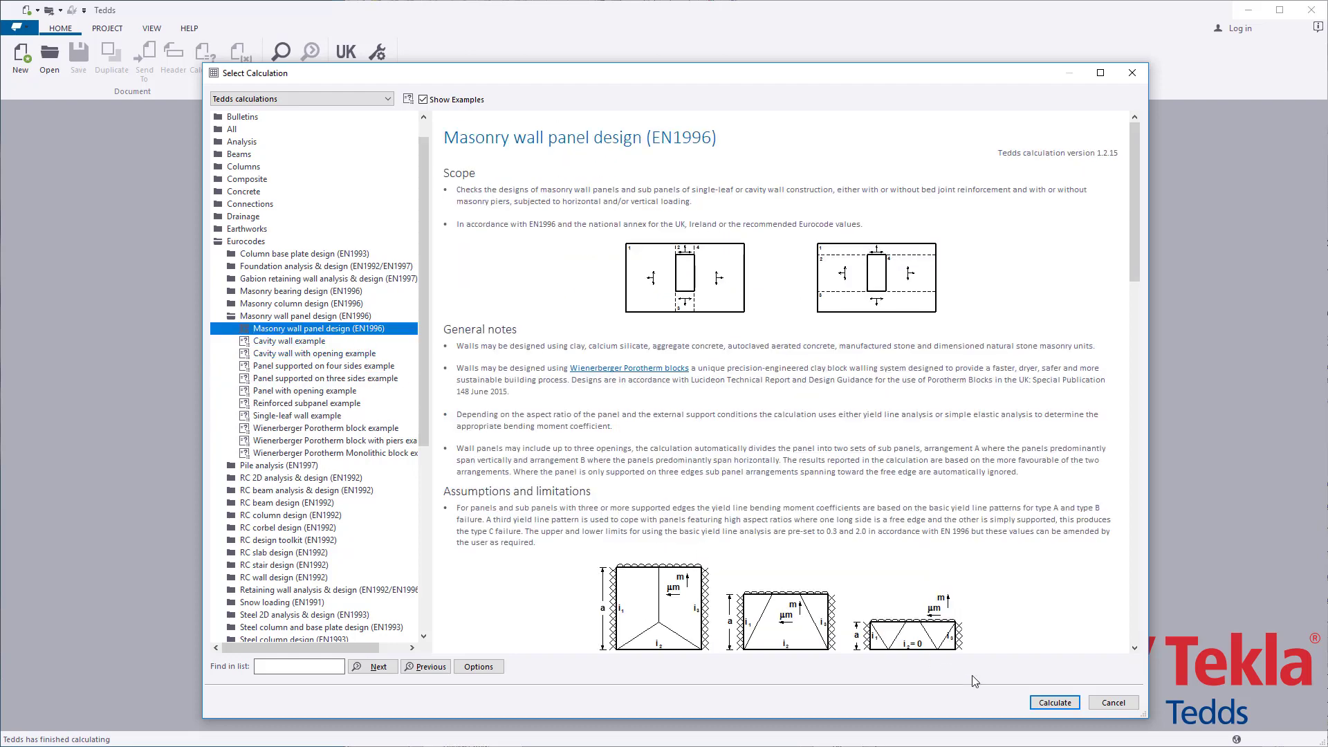
pyautogui.click(1054, 703)
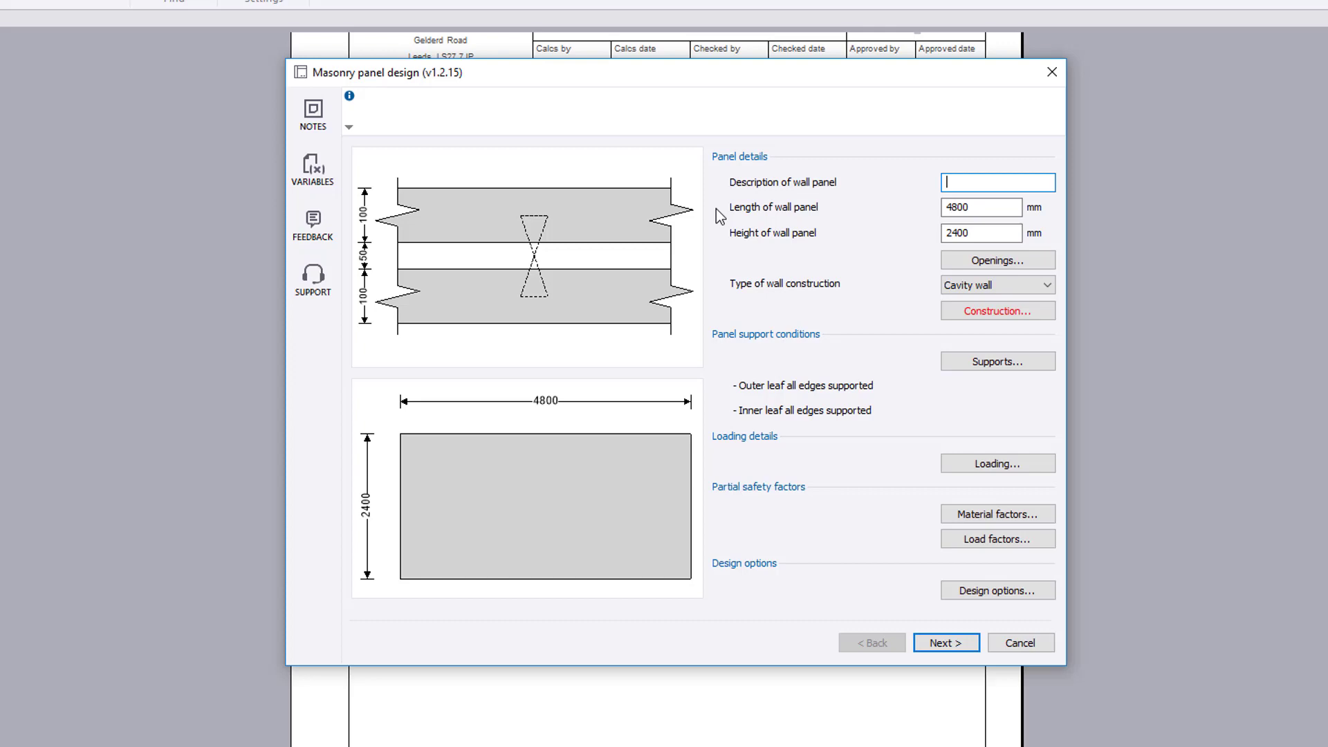
pyautogui.click(1021, 591)
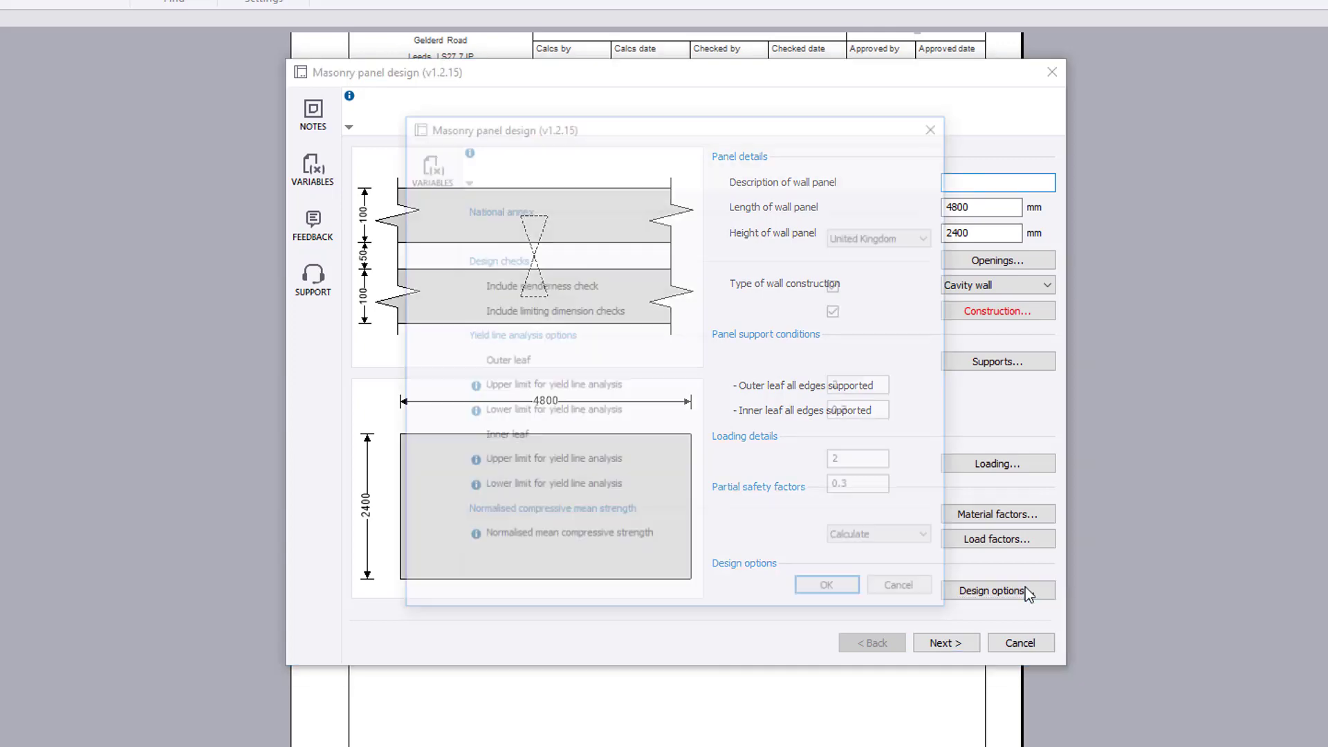
pyautogui.click(932, 235)
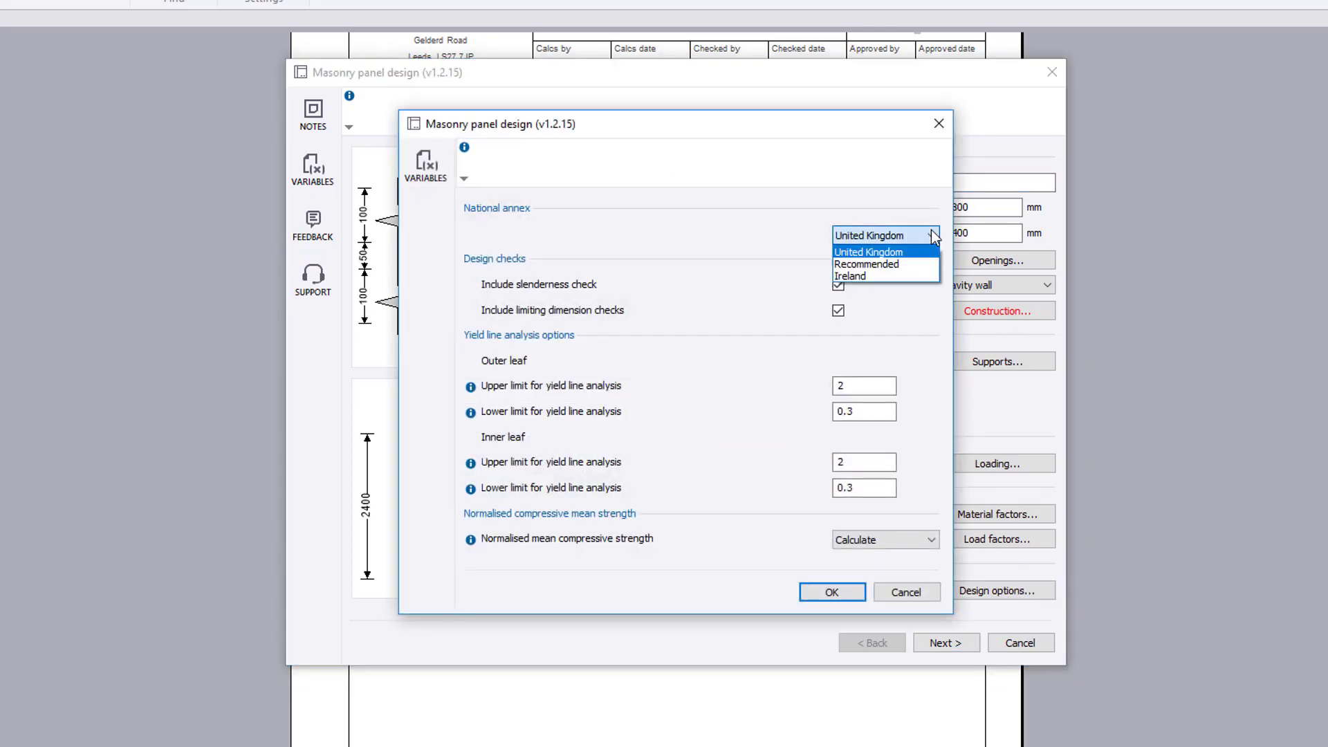
pyautogui.click(932, 236)
pyautogui.click(931, 540)
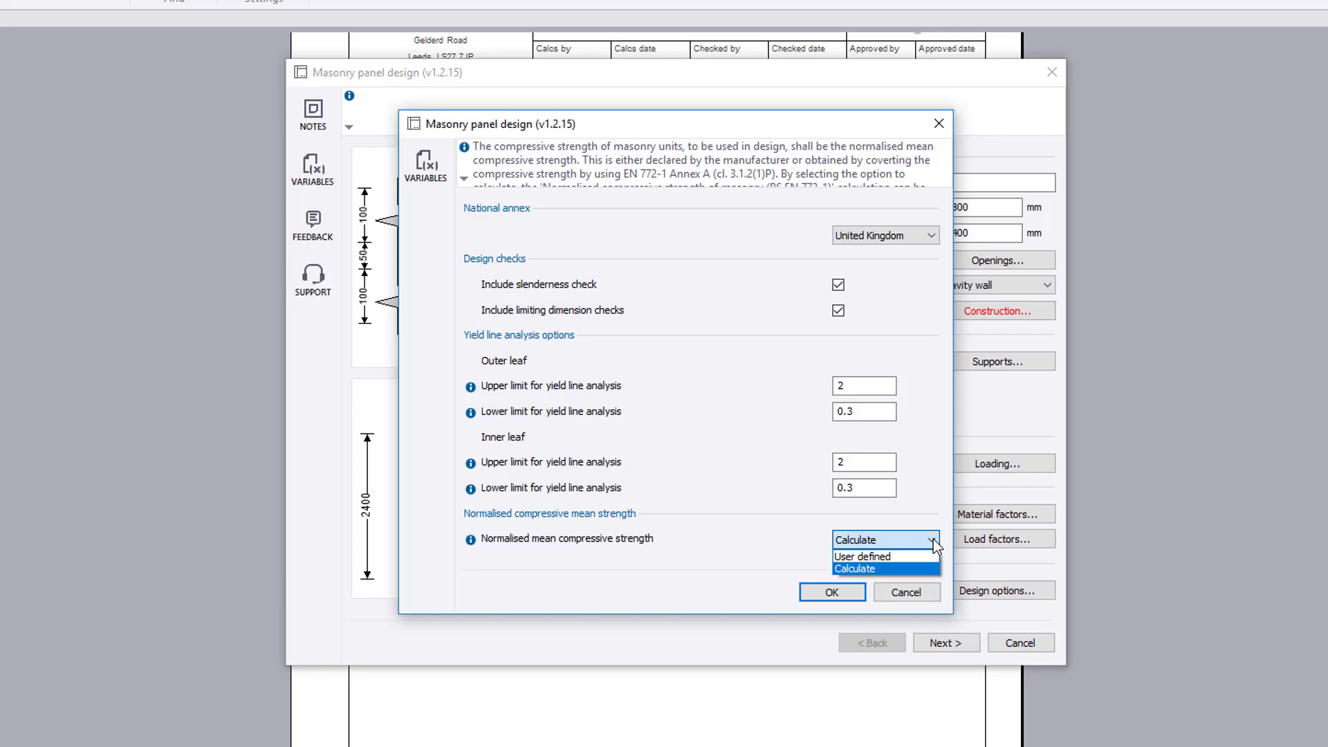
pyautogui.click(932, 538)
pyautogui.moveTo(471, 539)
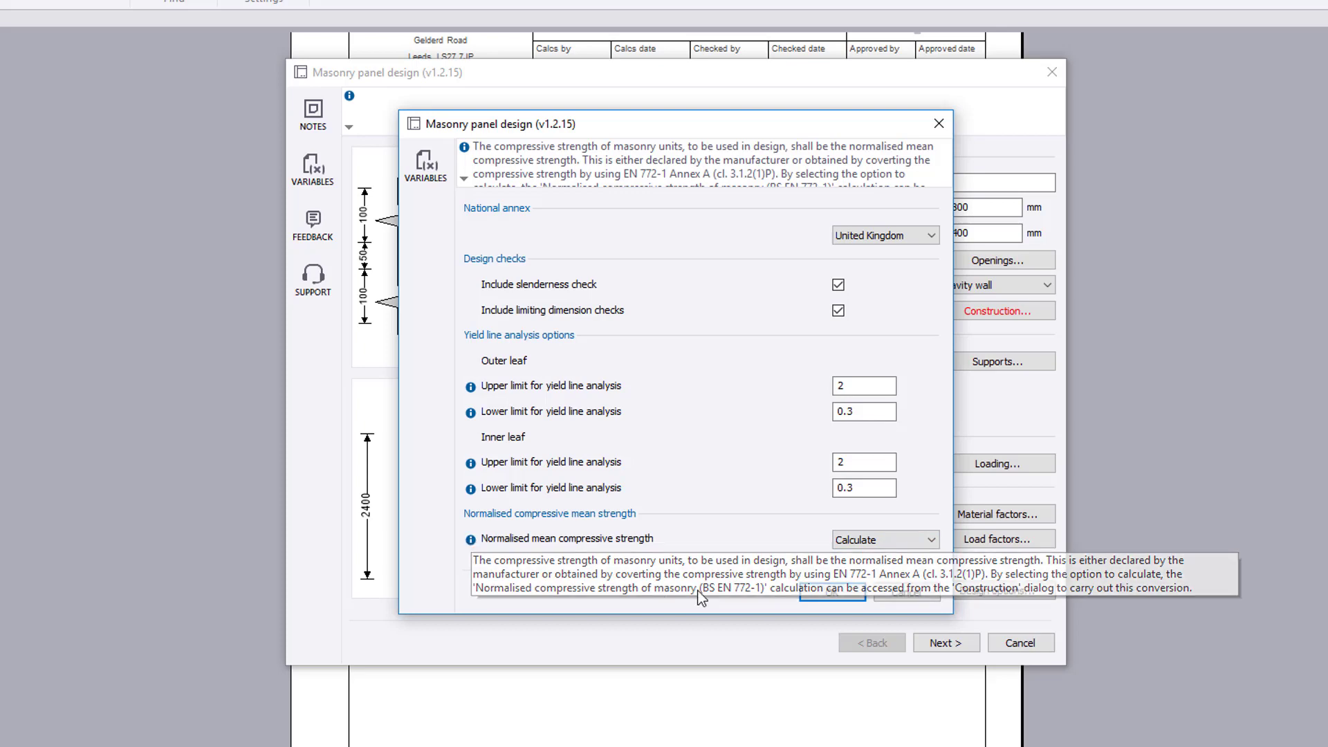
pyautogui.click(844, 595)
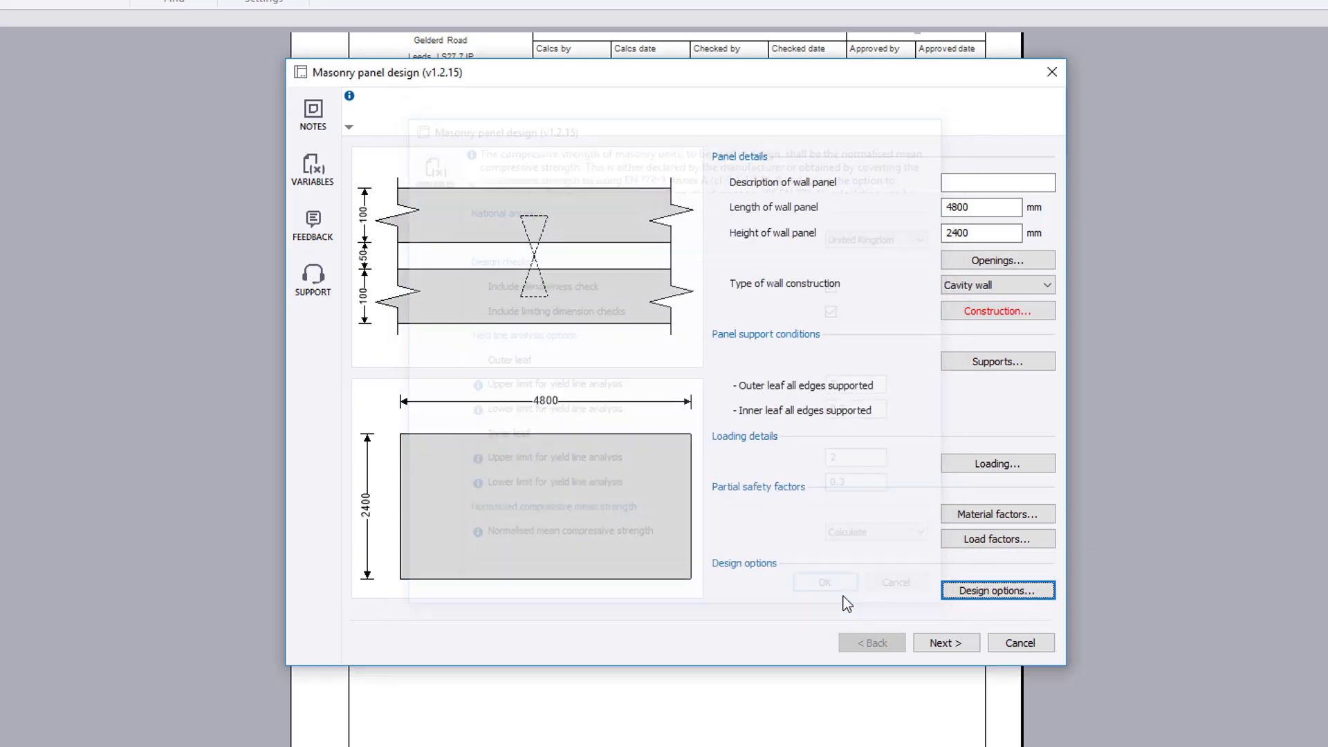
# Keep the cavity wall construction type and review its 100 mm leaves and 50 mm cavity
pyautogui.click(1006, 207)
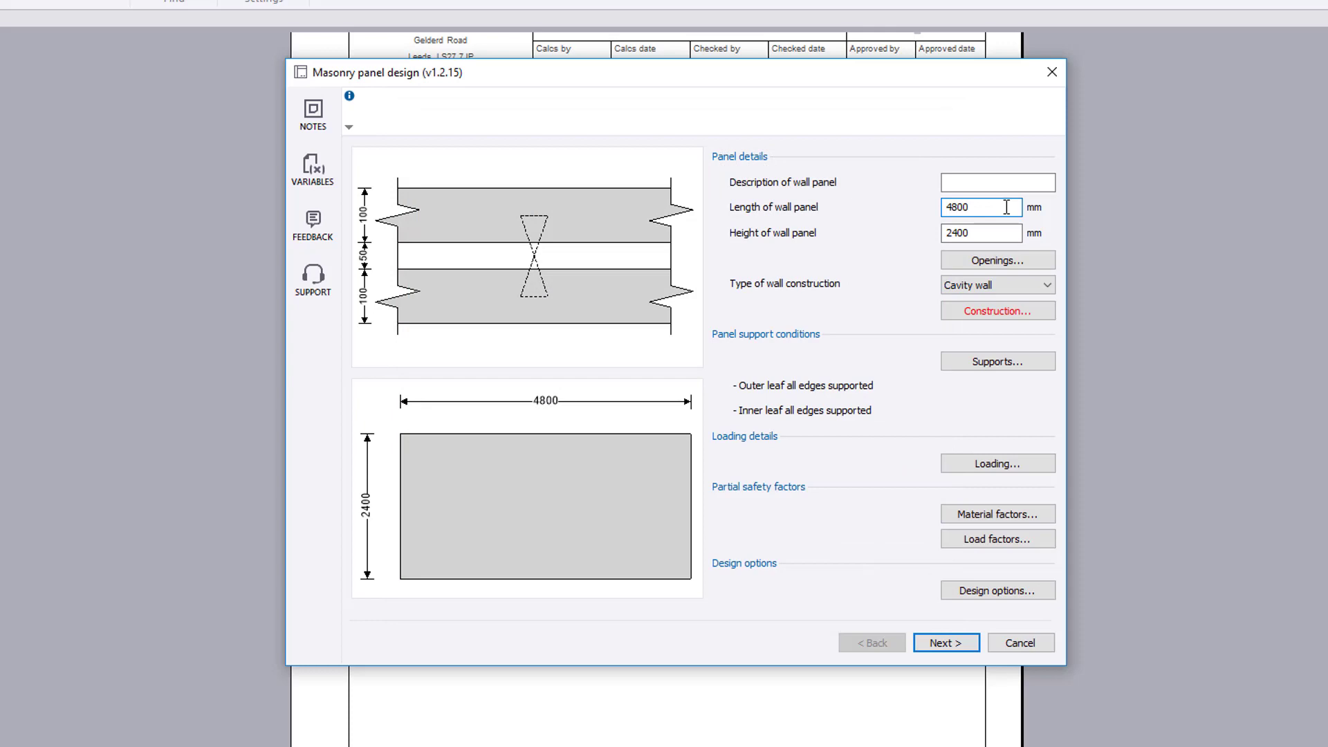
pyautogui.click(1034, 289)
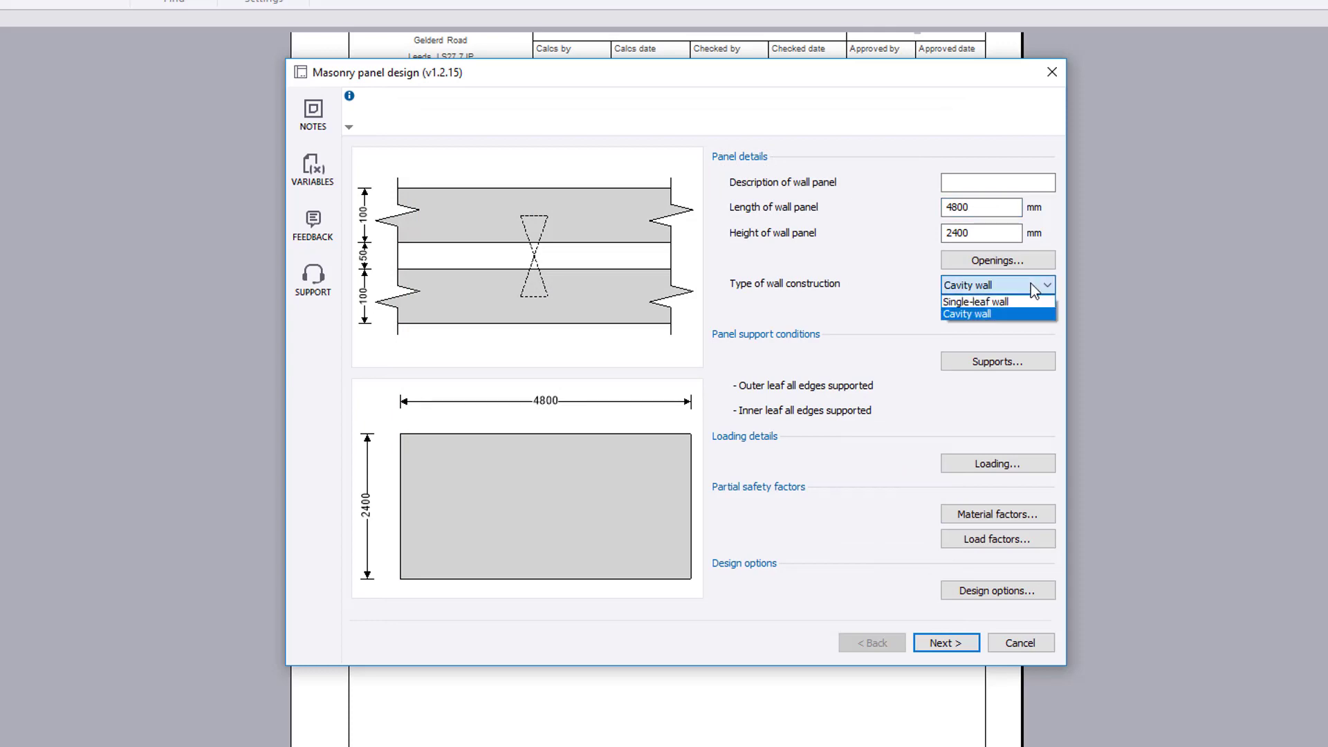
pyautogui.click(1026, 306)
pyautogui.click(1025, 305)
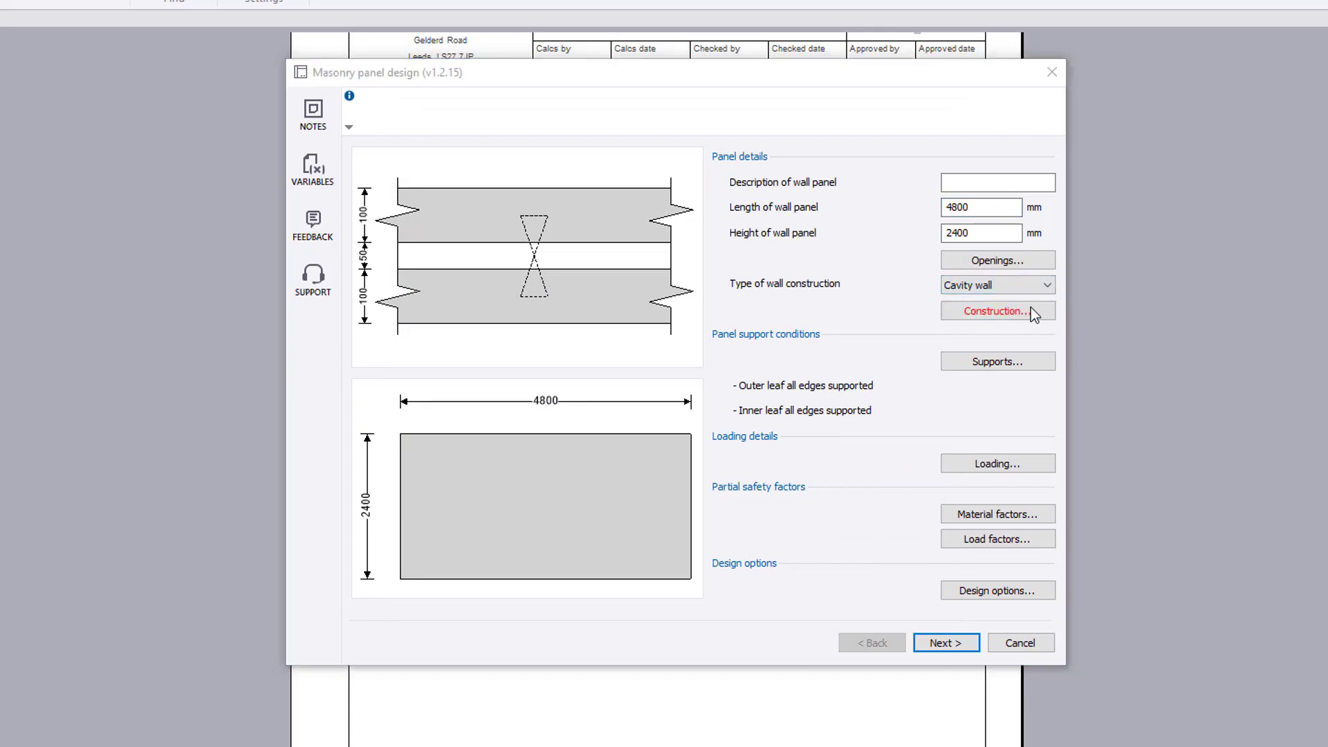
pyautogui.click(622, 417)
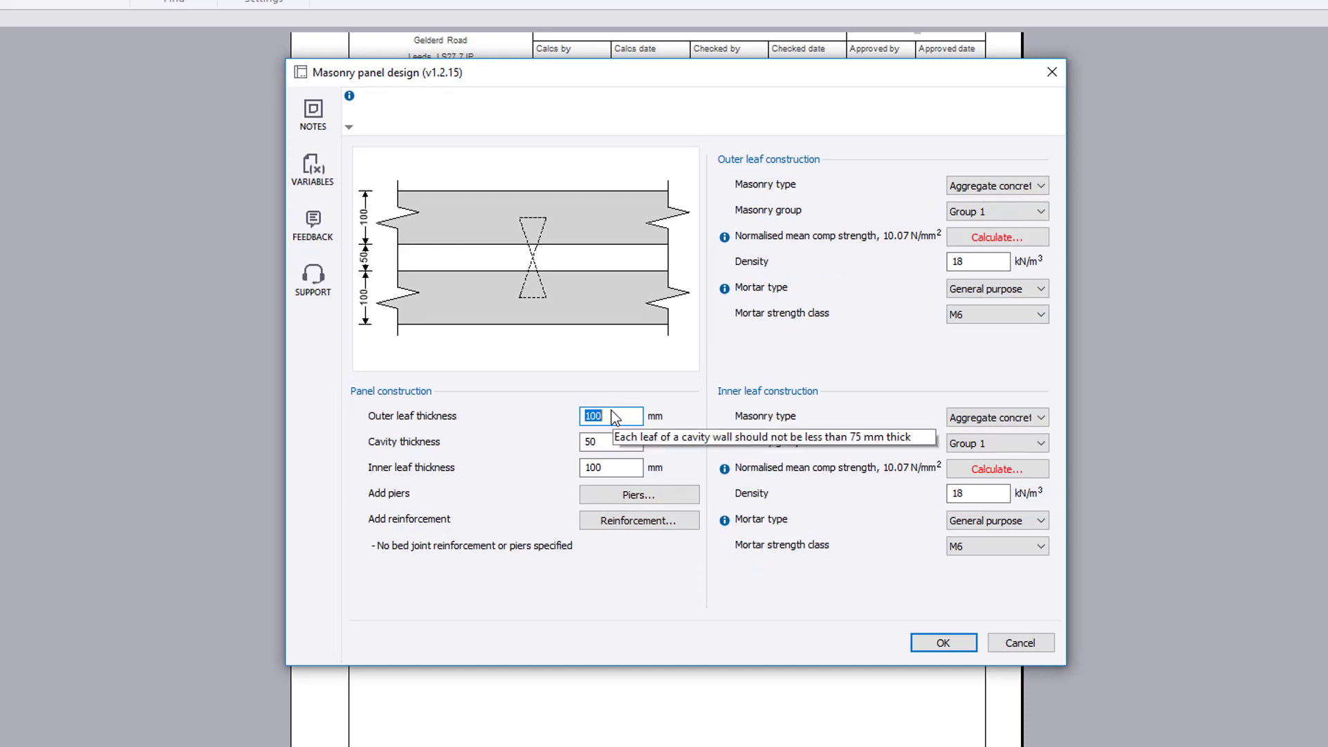
# Check the masonry pier option and leave the panel without piers
pyautogui.click(681, 495)
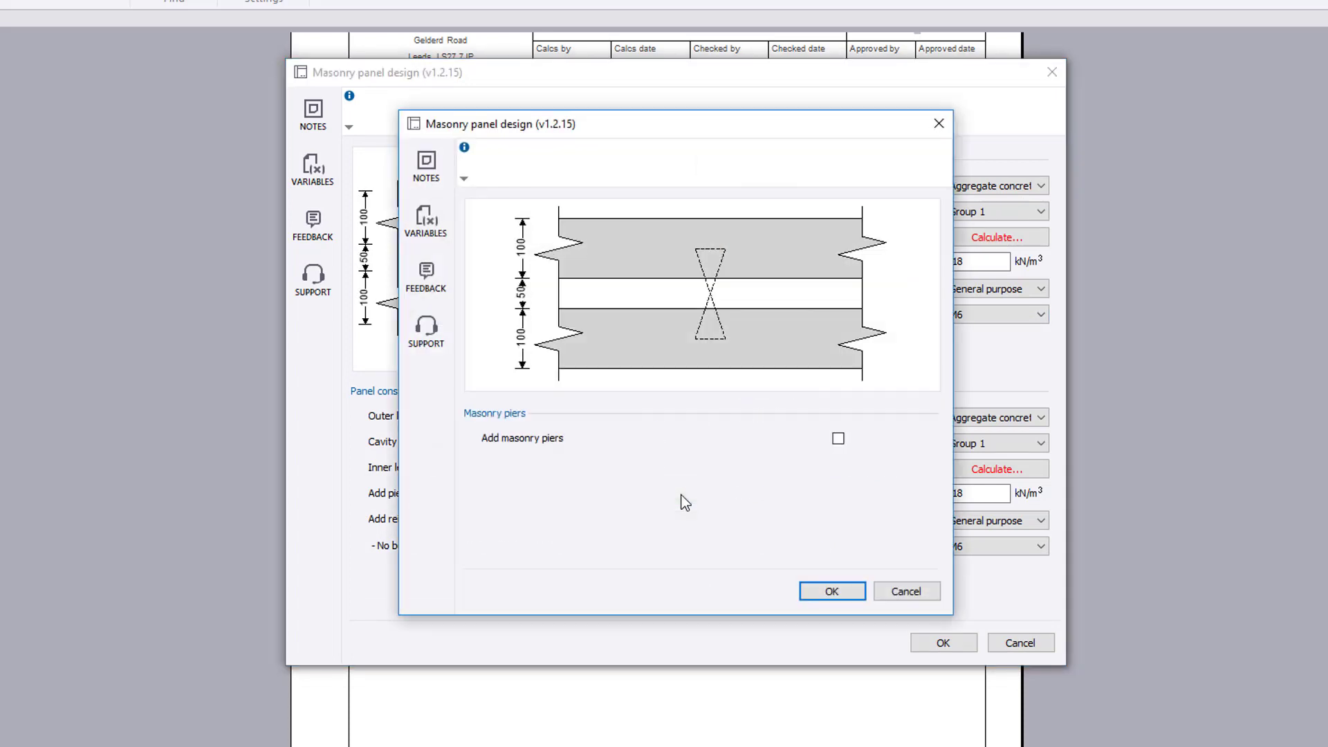
pyautogui.click(837, 438)
pyautogui.click(837, 439)
pyautogui.click(849, 596)
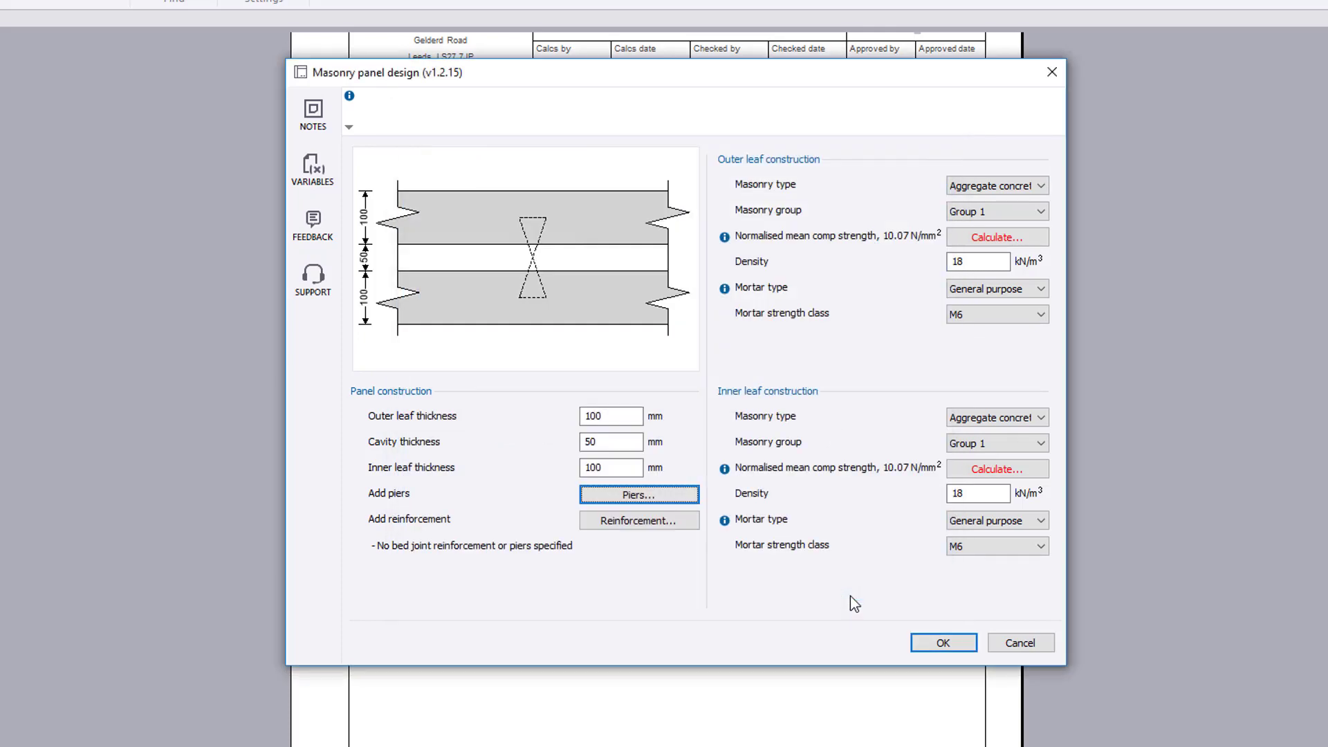
# Check the bed joint reinforcement option and leave the outer leaf unreinforced
pyautogui.click(678, 525)
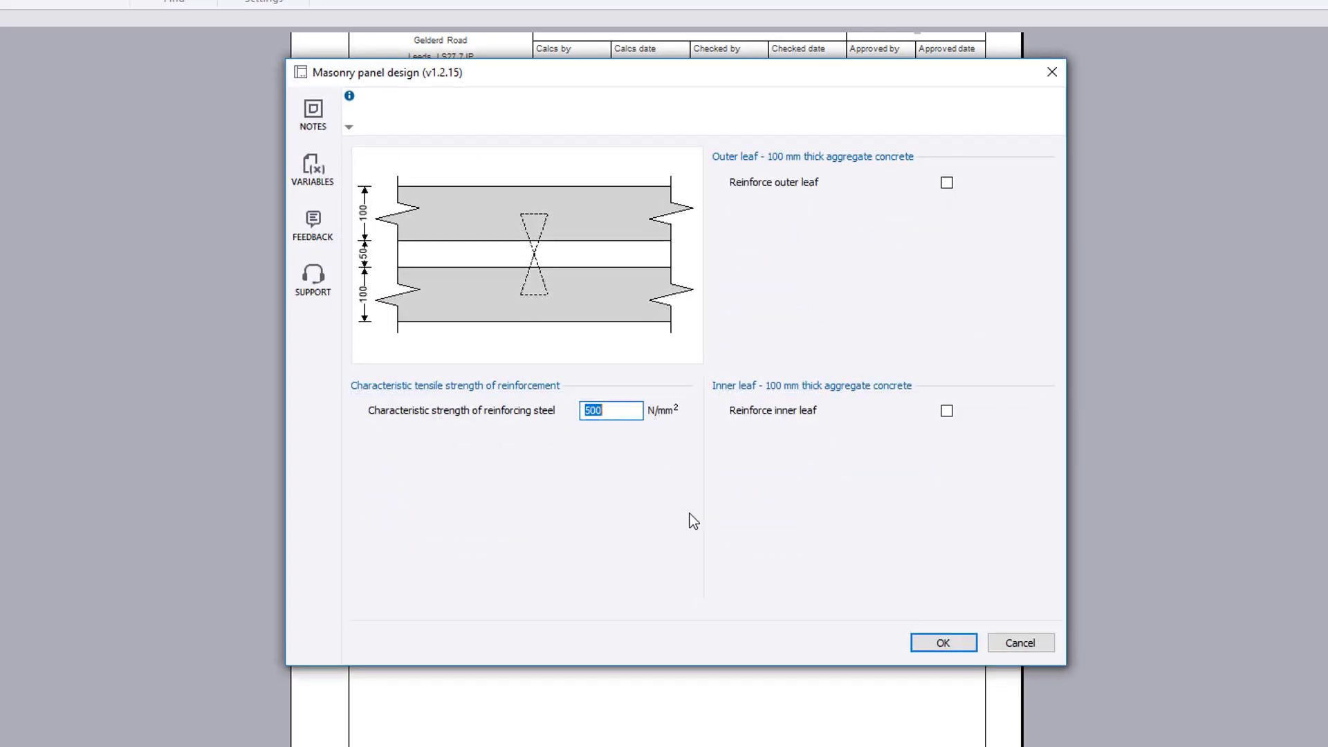
pyautogui.click(945, 184)
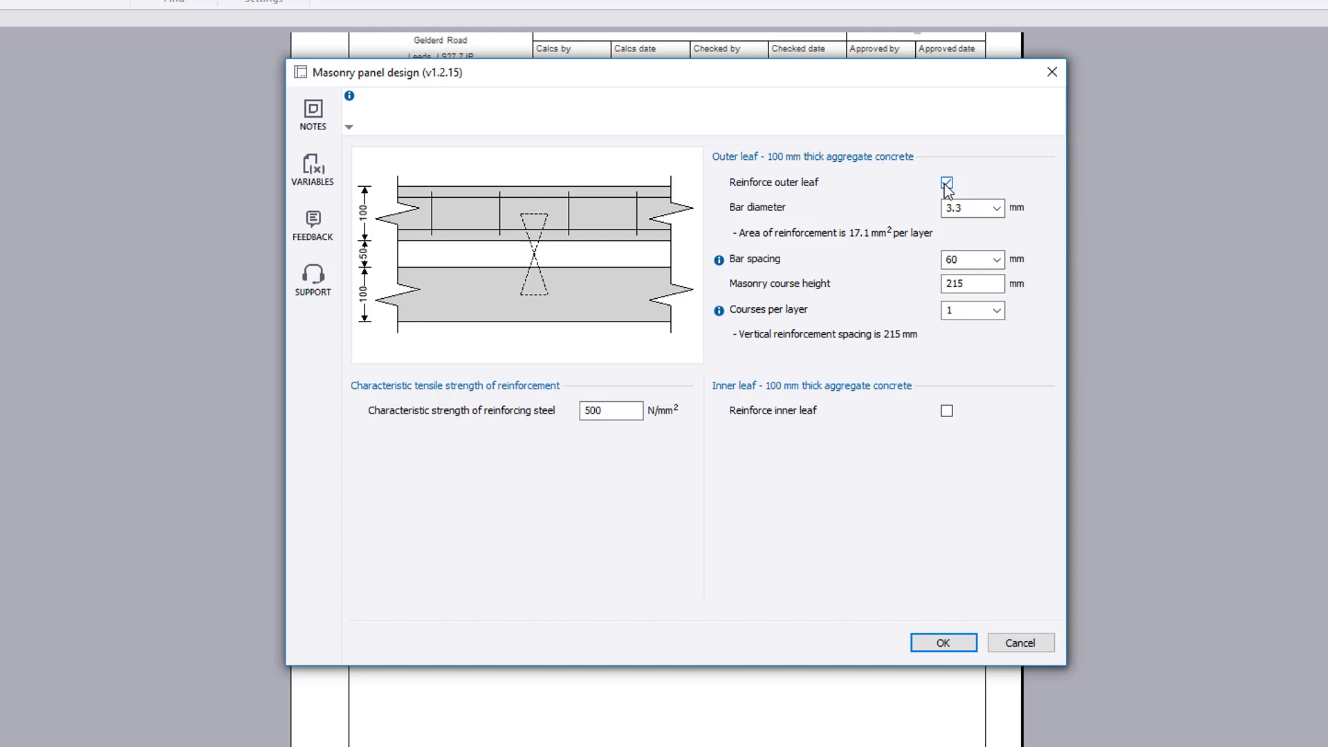
pyautogui.click(945, 183)
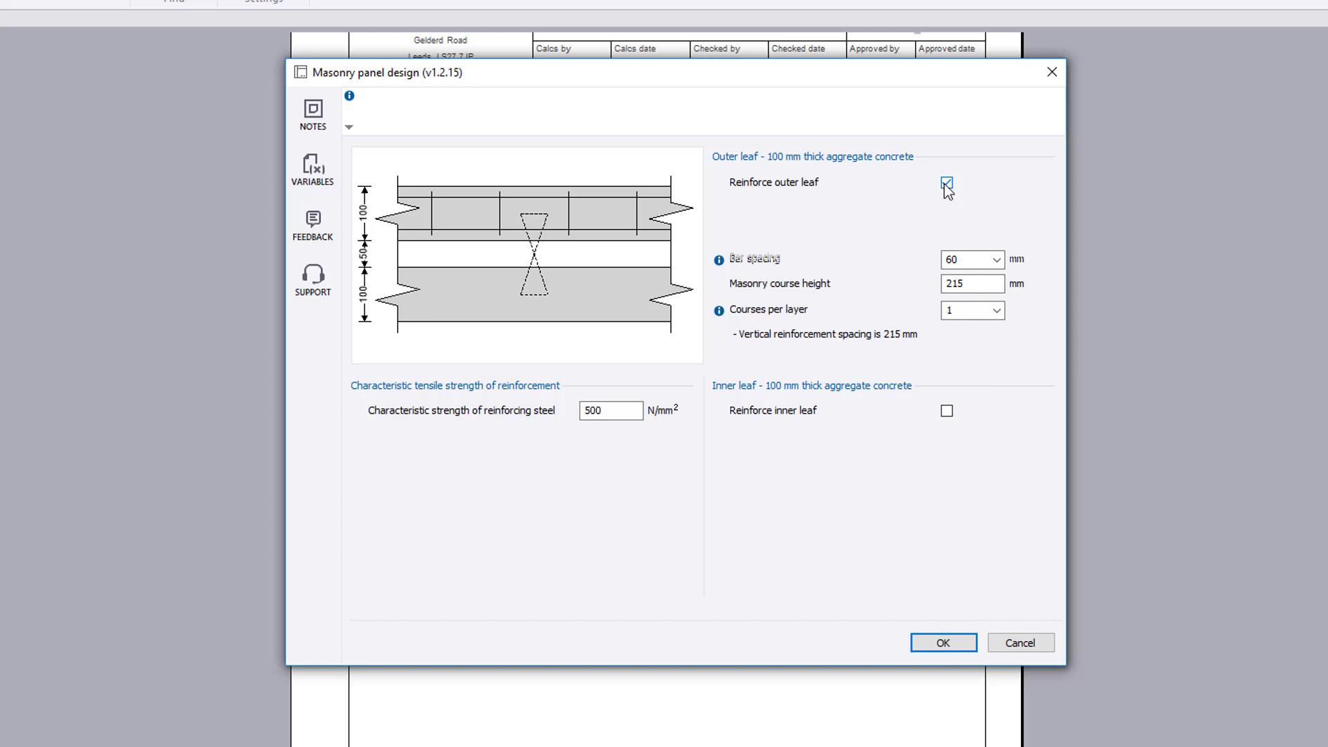
pyautogui.click(956, 642)
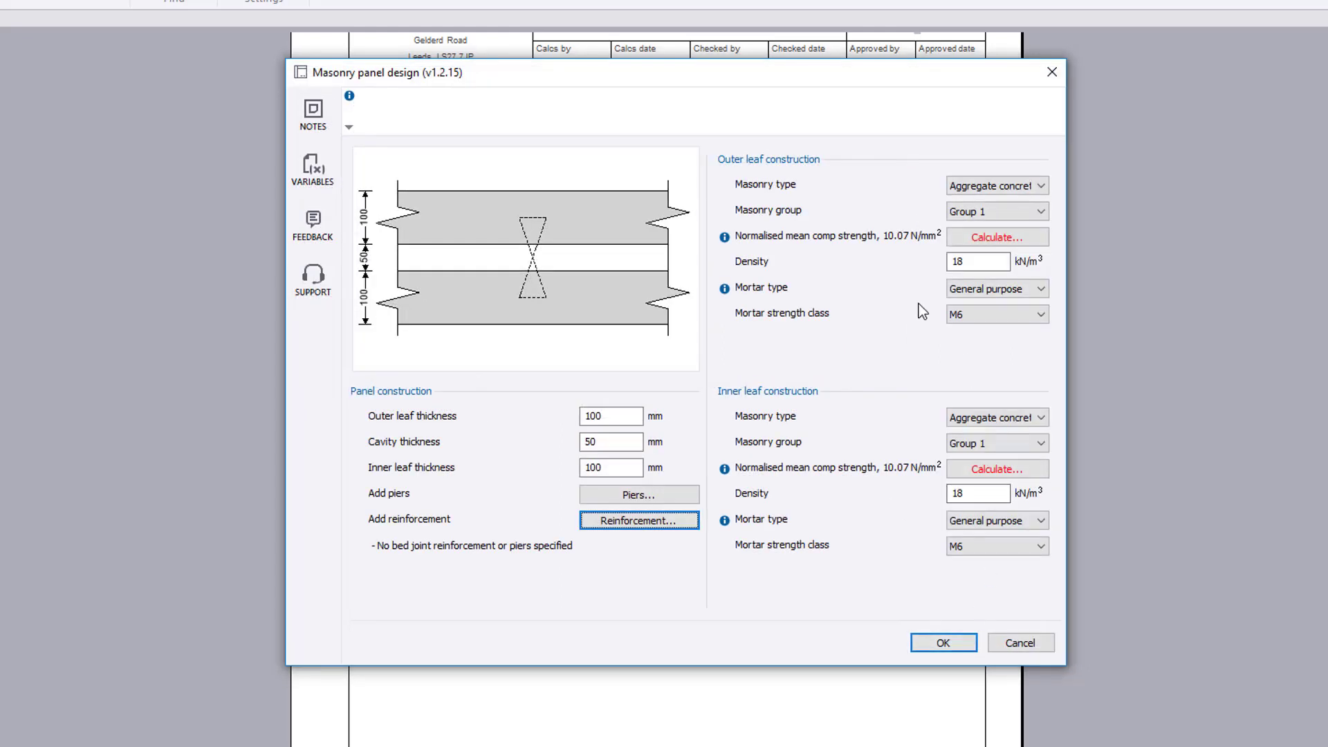
# Make the outer leaf clay masonry (absorption under 7%), Group 1, with general purpose M6 mortar
pyautogui.click(976, 185)
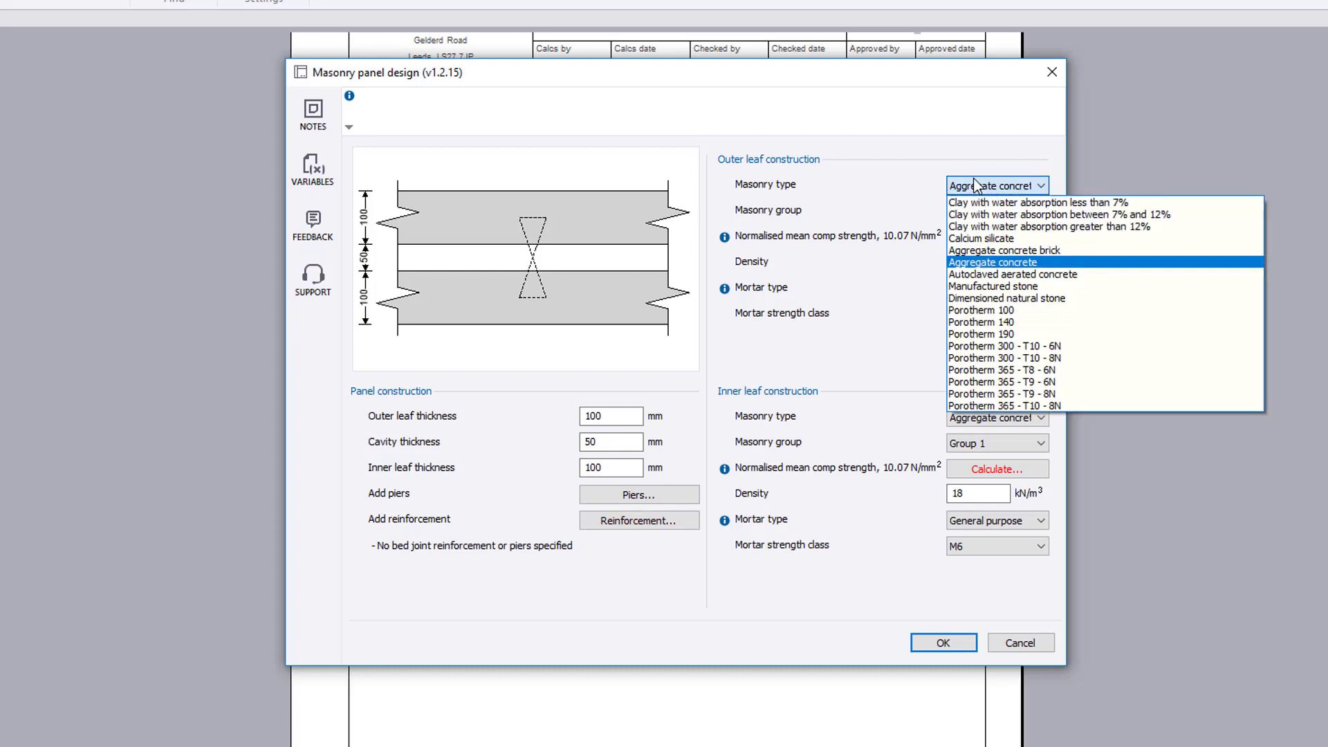
pyautogui.press('Up')
pyautogui.press('Up')
pyautogui.press('Up')
pyautogui.press('Up')
pyautogui.press('Up')
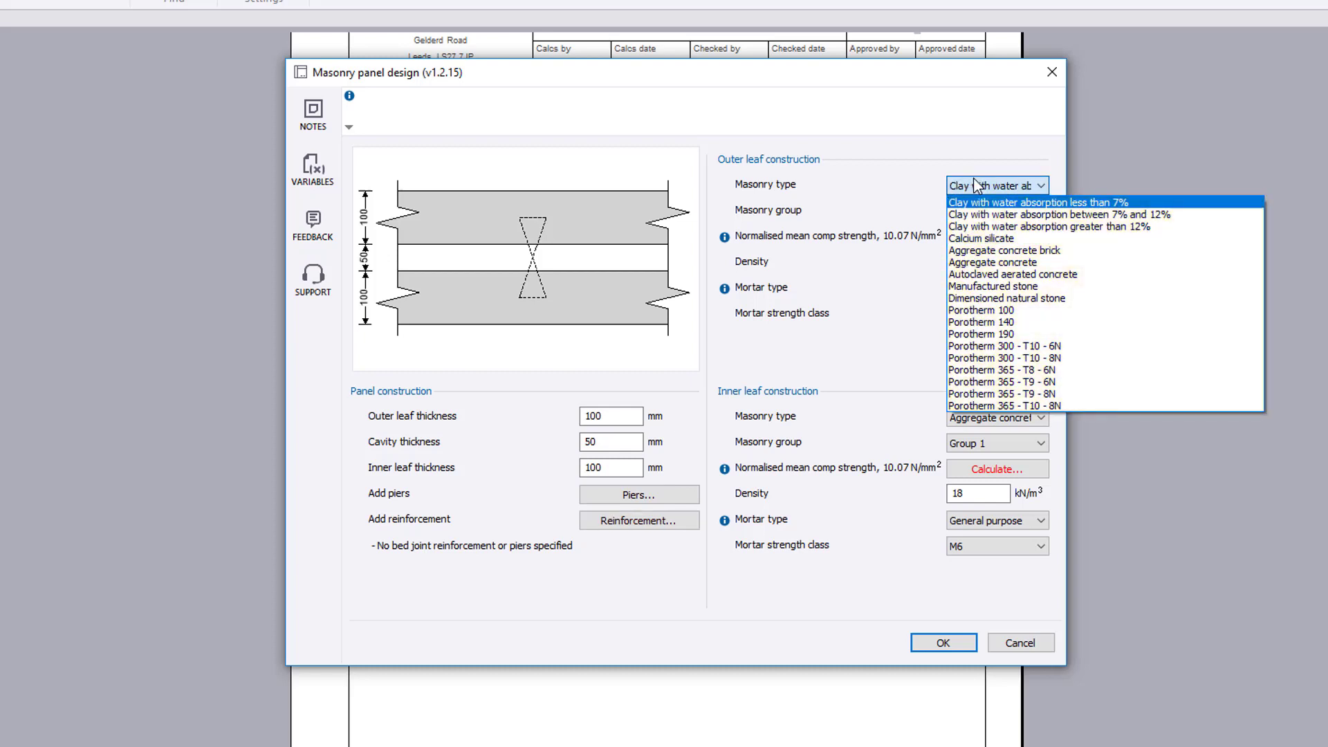
pyautogui.press('Return')
pyautogui.click(977, 213)
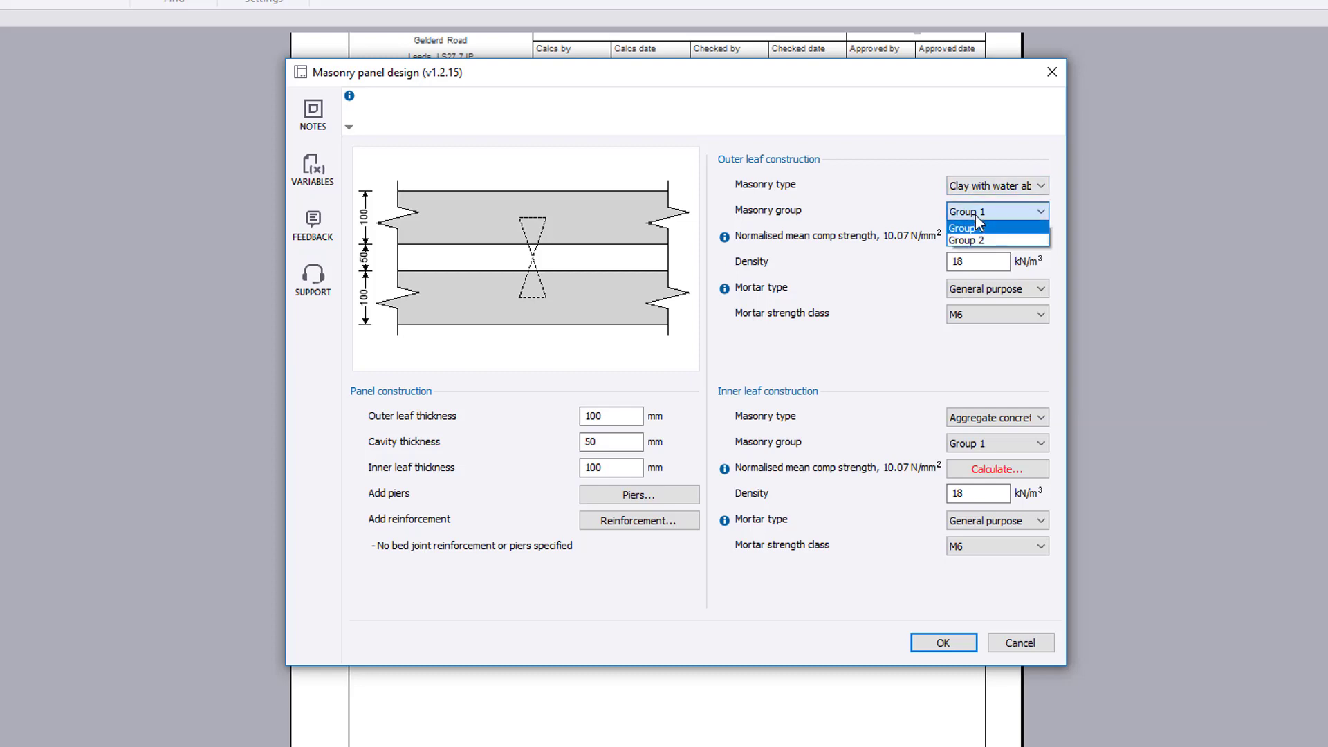
pyautogui.click(975, 220)
pyautogui.click(1008, 288)
pyautogui.click(1009, 302)
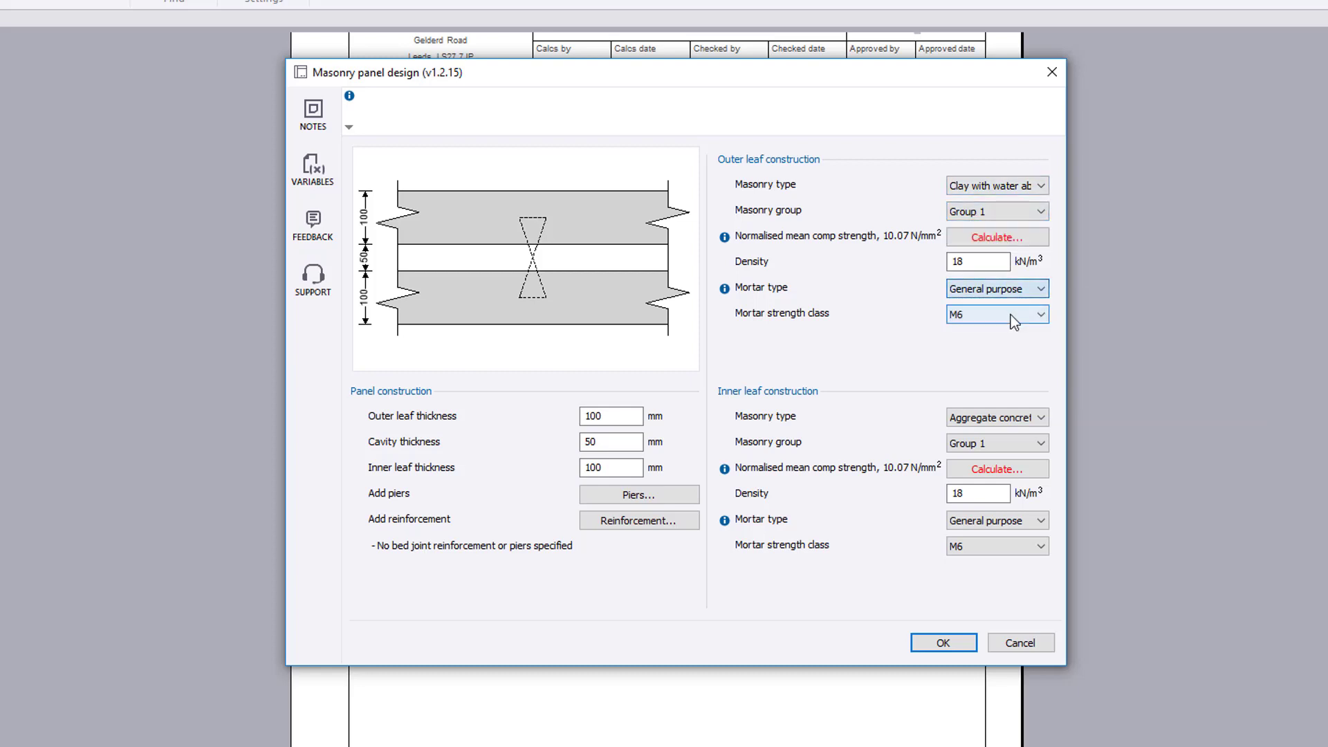
pyautogui.click(1011, 314)
pyautogui.click(1028, 236)
pyautogui.click(1028, 237)
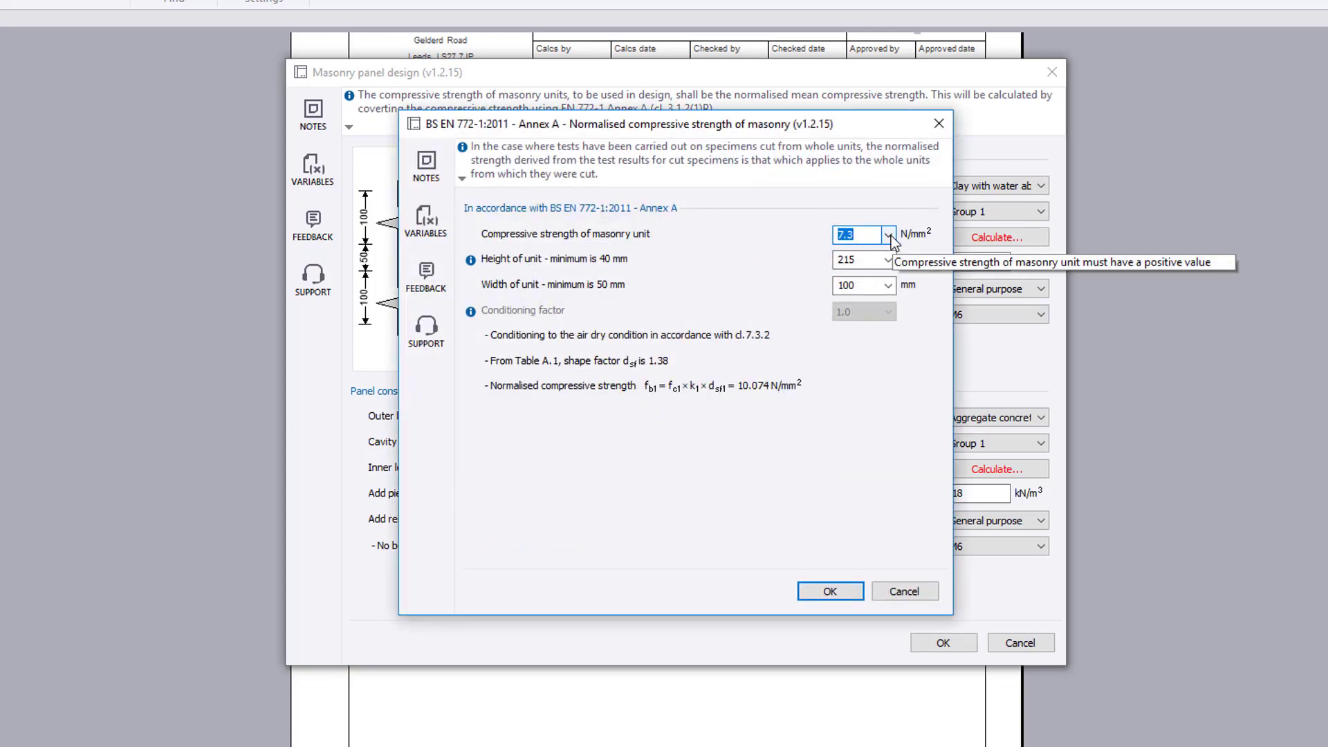
# Give the outer leaf units 15 N/mm² strength and 65 mm height, giving 12.75 N/mm²
pyautogui.click(888, 237)
pyautogui.click(885, 276)
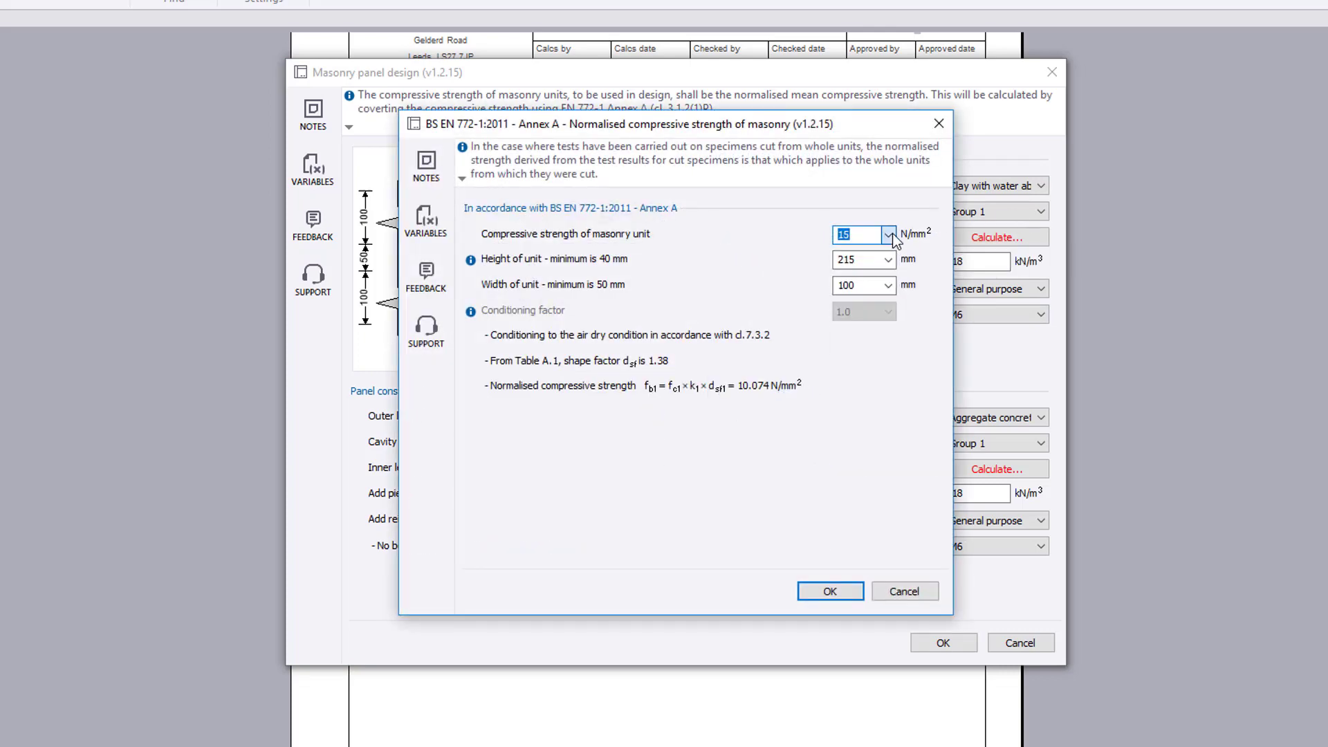
pyautogui.click(889, 261)
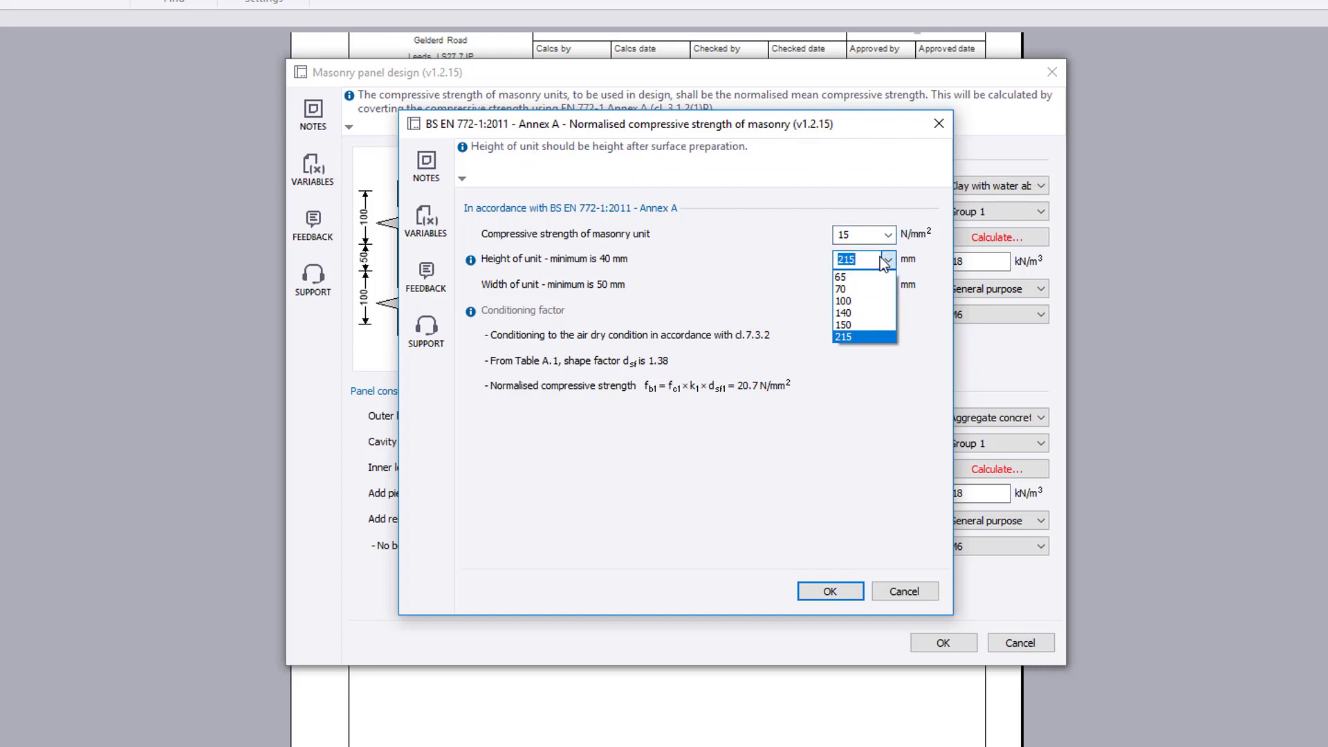
pyautogui.scroll(5, 885, 263)
pyautogui.click(885, 263)
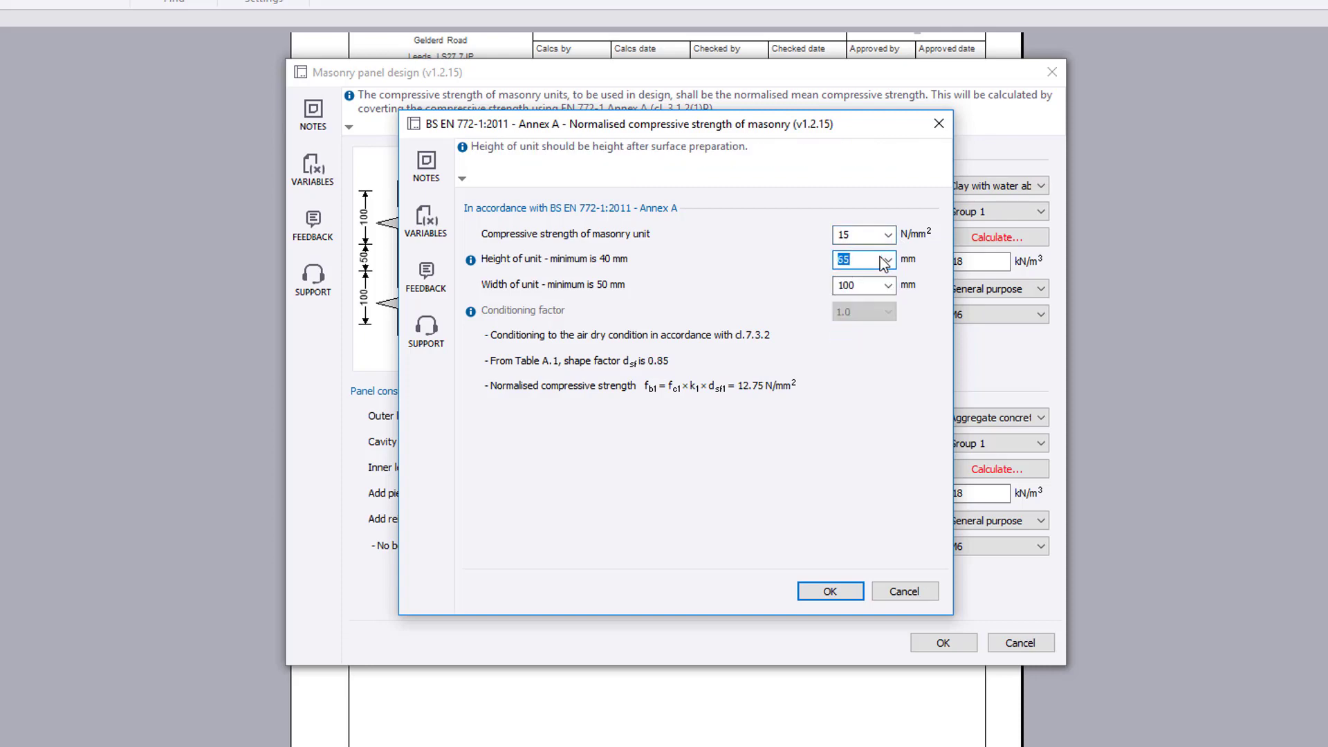
pyautogui.click(847, 596)
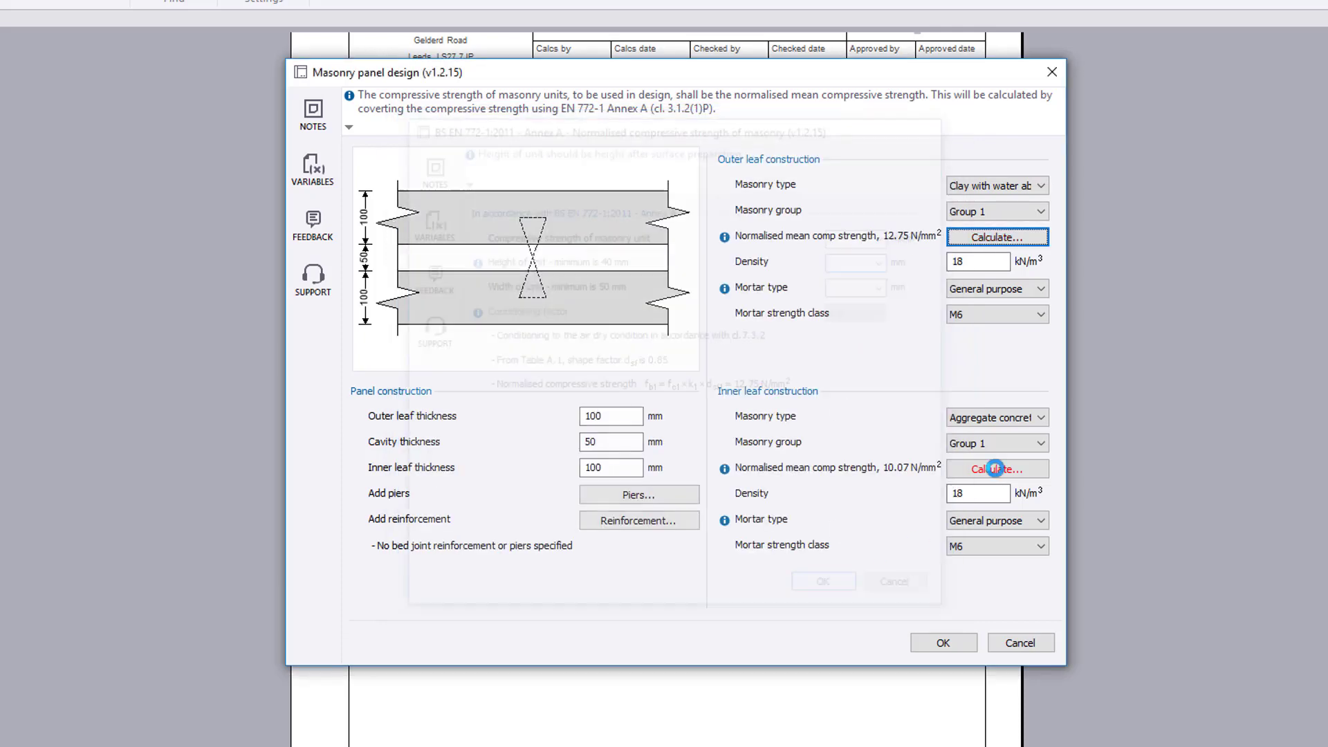
# Give the inner leaf units 5.2 N/mm² strength at 215 mm height, giving 7.18 N/mm²
pyautogui.click(994, 469)
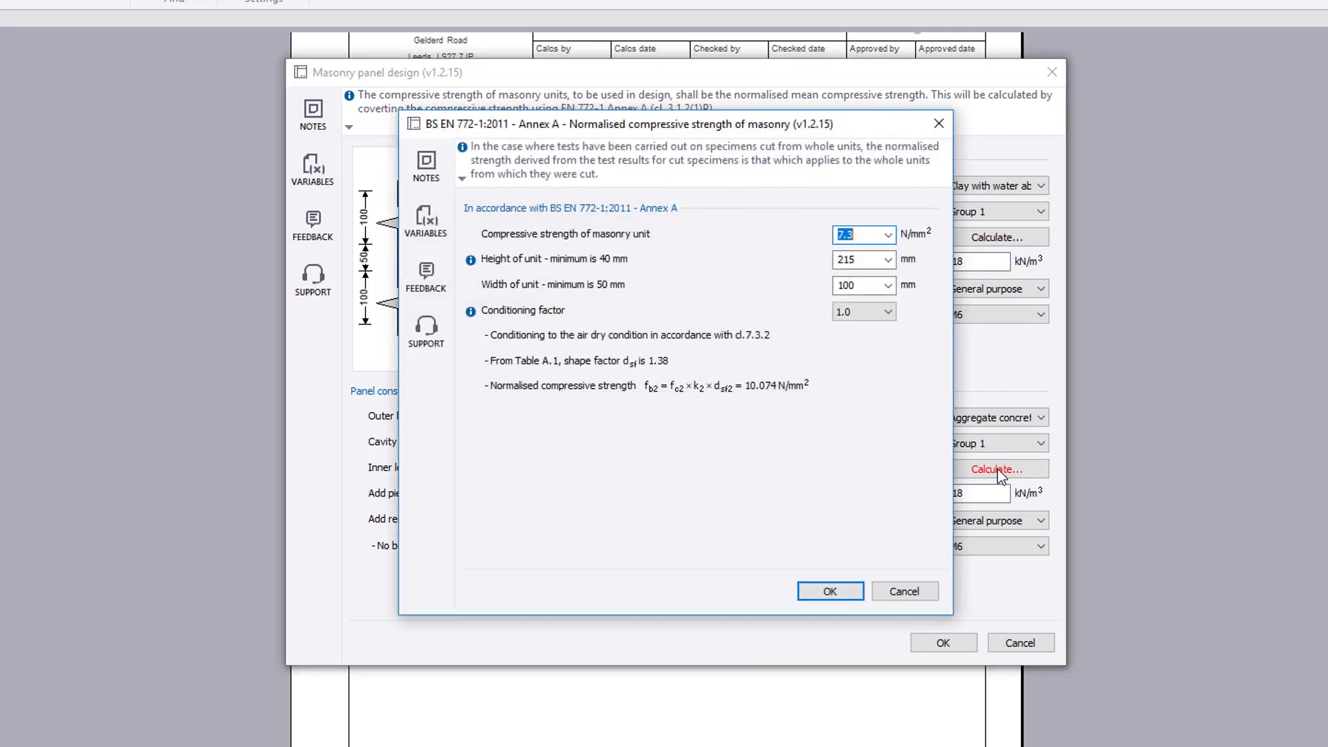
pyautogui.click(888, 235)
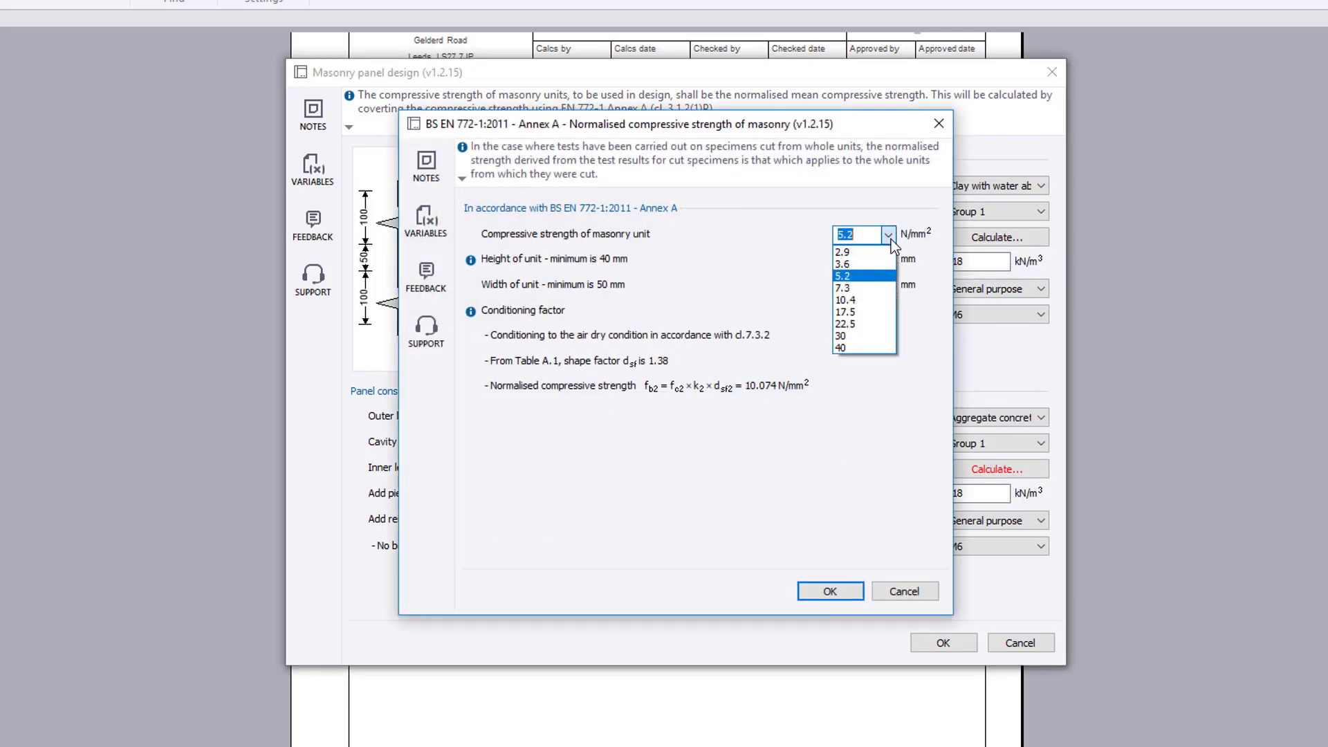
pyautogui.press('Up')
pyautogui.press('Return')
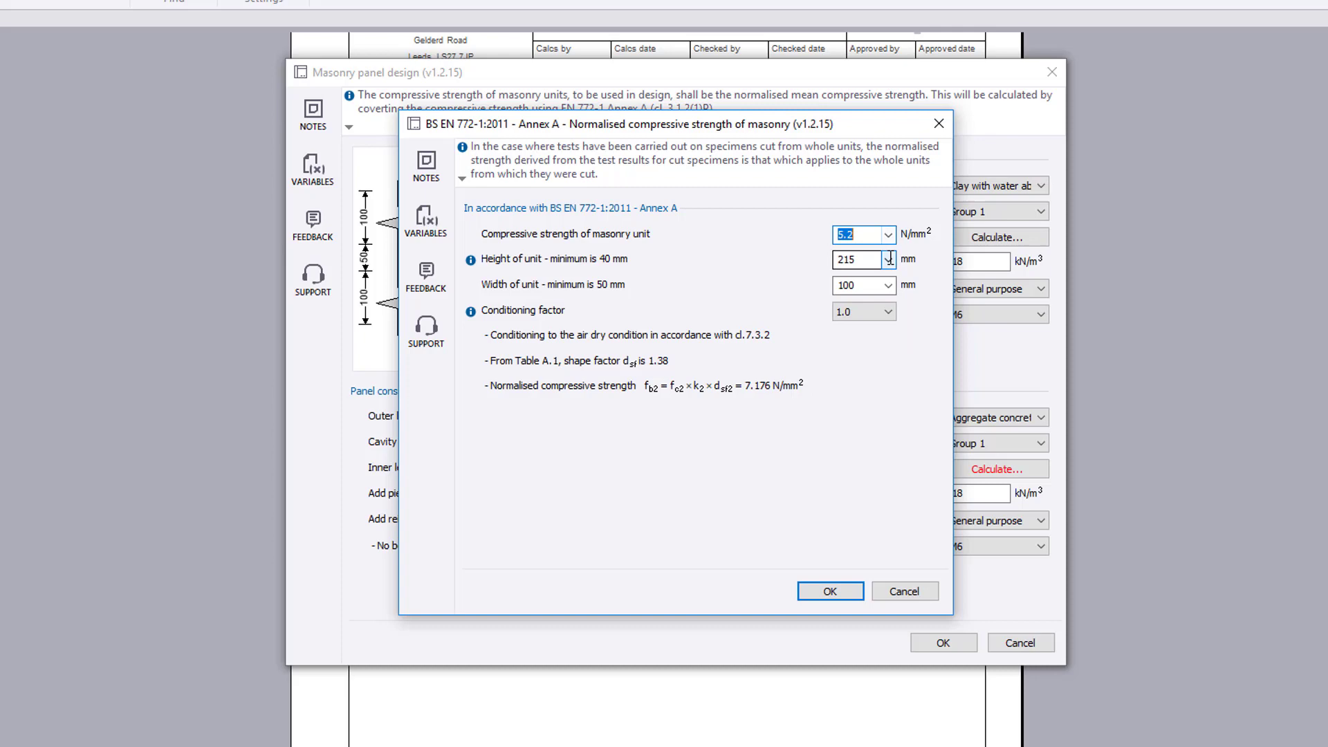
pyautogui.click(888, 259)
pyautogui.click(888, 259)
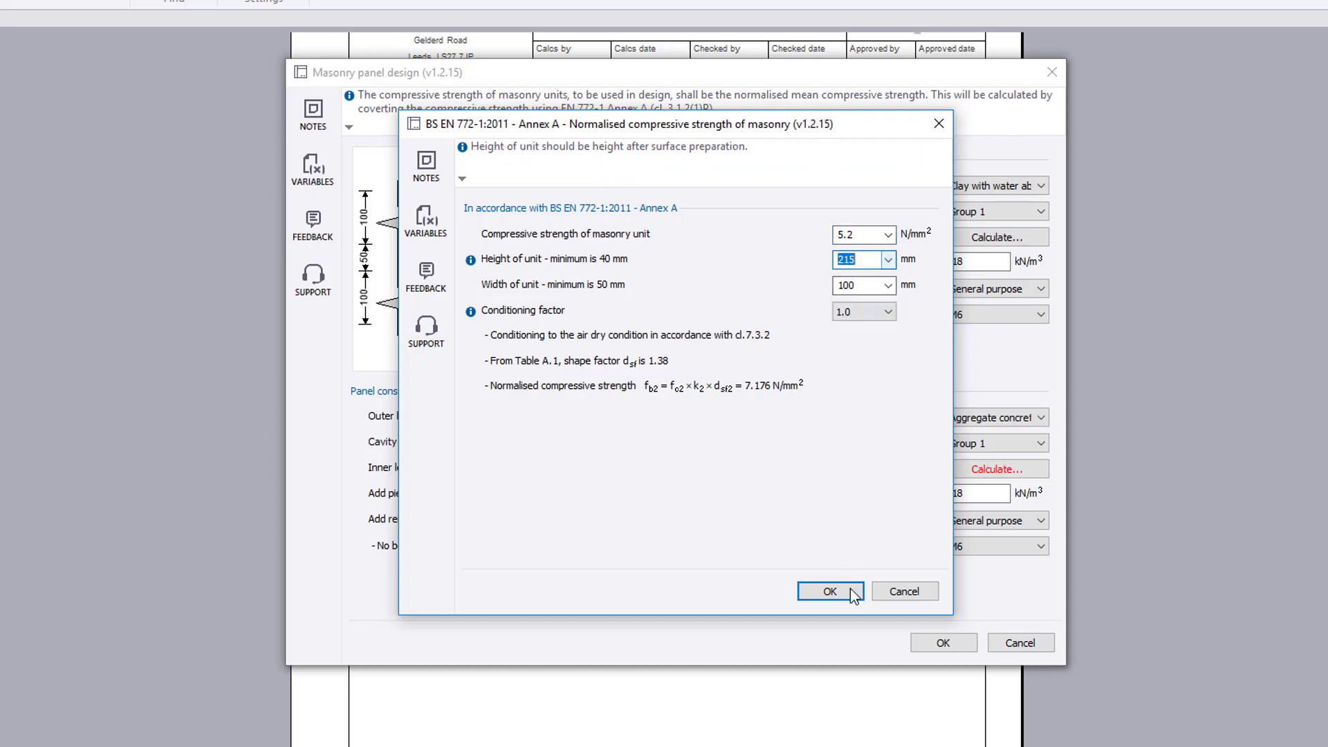
pyautogui.click(852, 592)
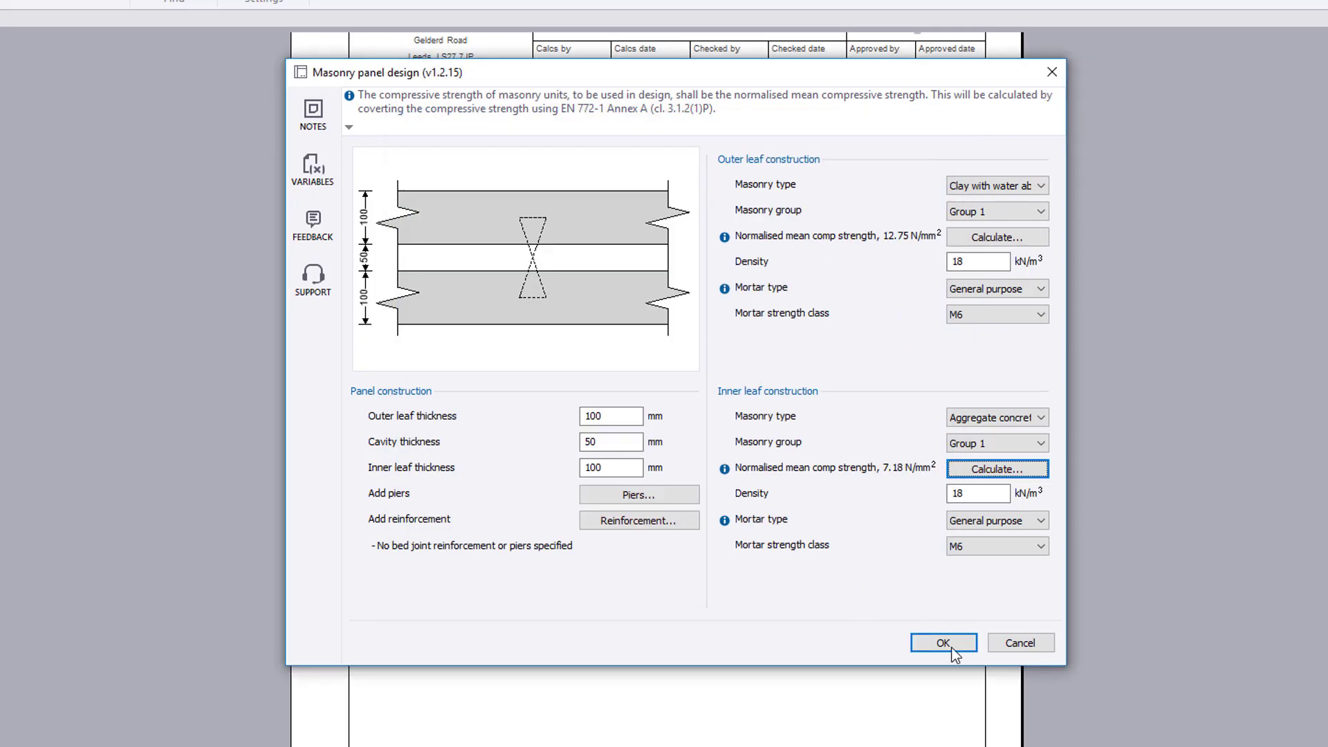
# Add opening no.1: spacing 1565 mm, width 685 mm, lintel height 2000 mm, height 900 mm
pyautogui.click(953, 649)
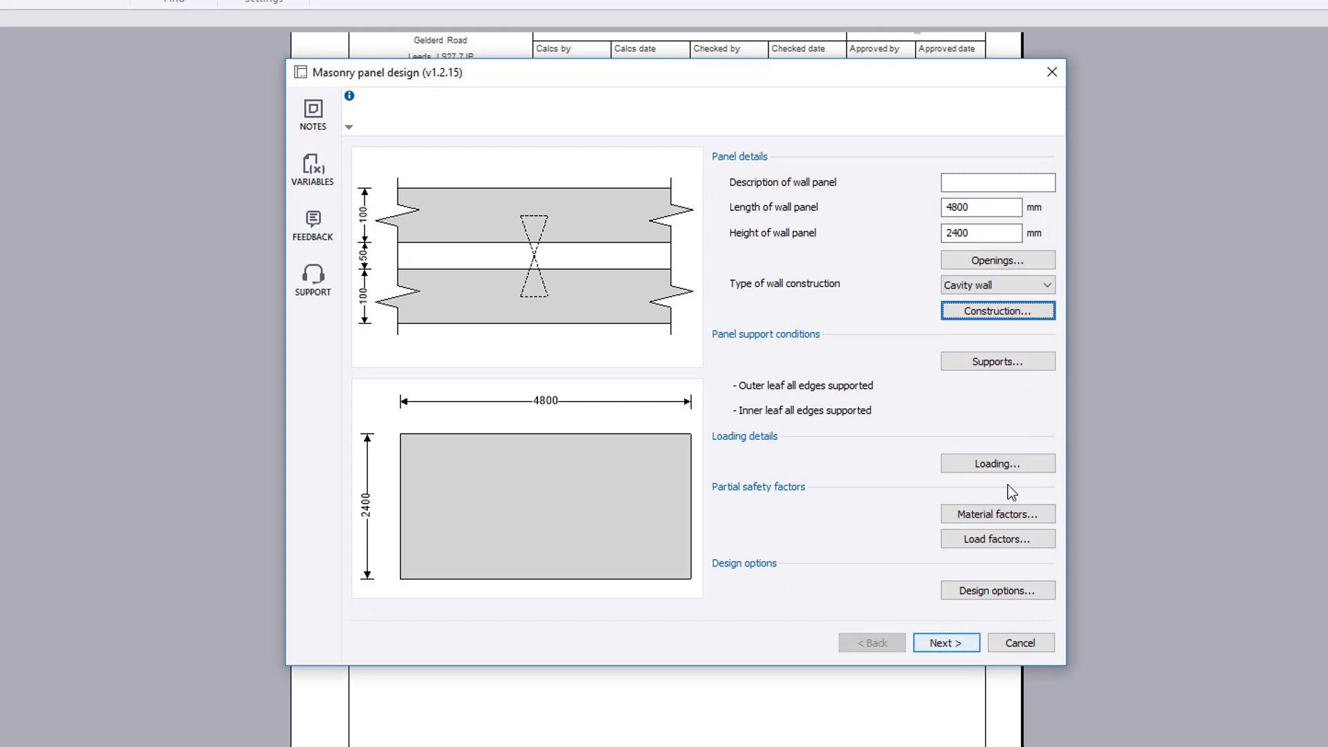
pyautogui.click(1017, 263)
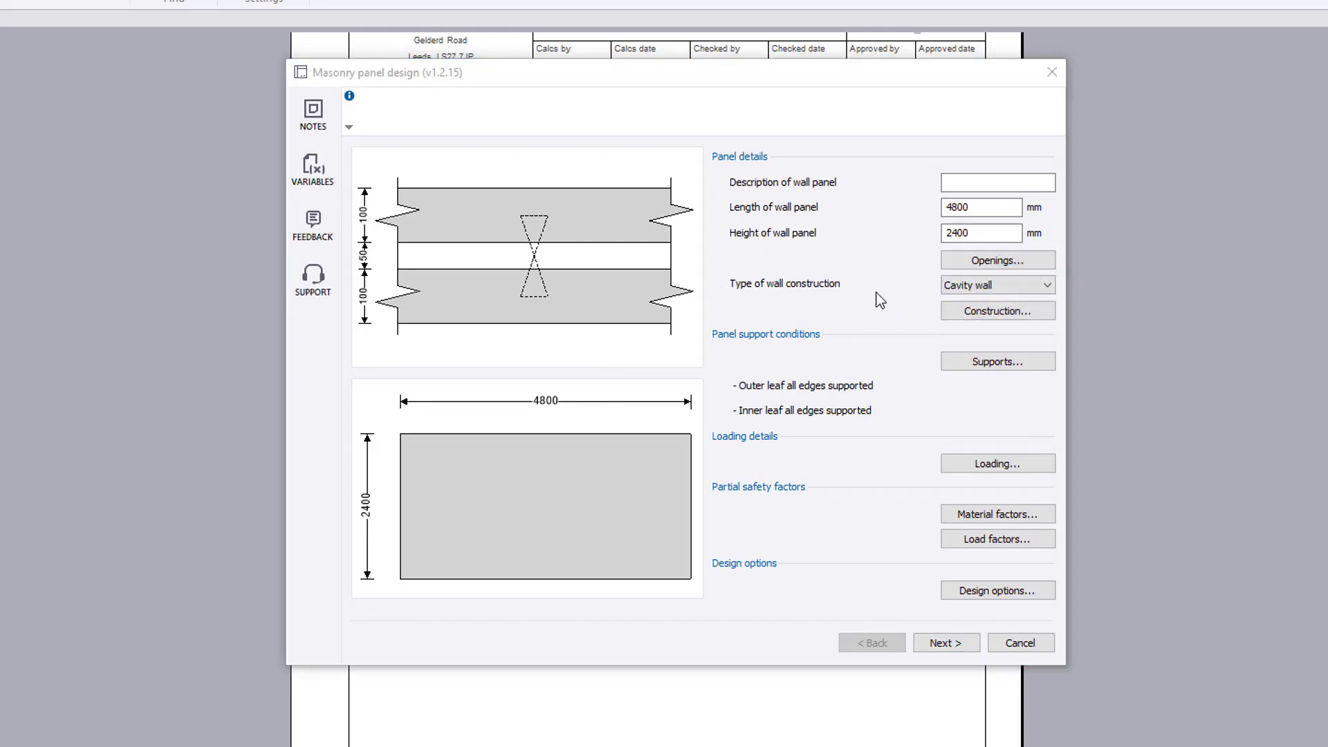
pyautogui.click(585, 411)
pyautogui.click(598, 438)
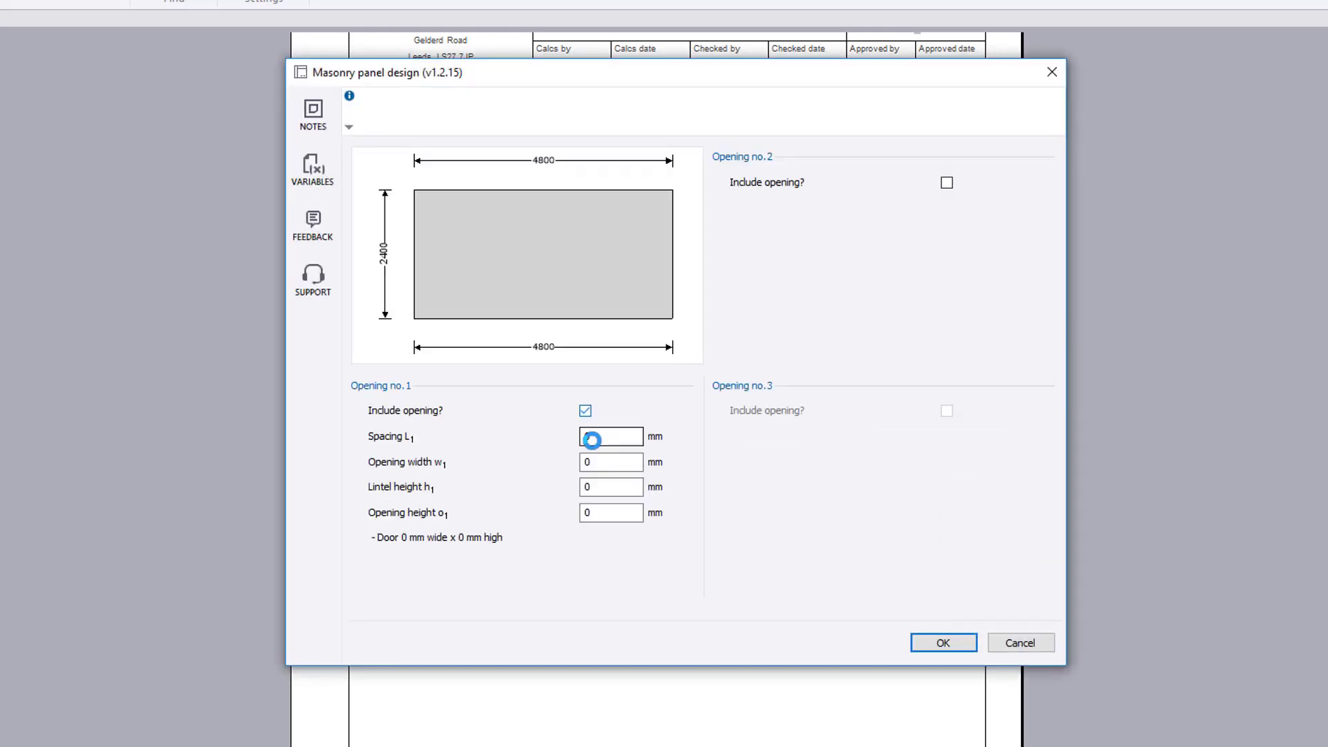
pyautogui.write('1565')
pyautogui.press('Tab')
pyautogui.write('685')
pyautogui.press('Tab')
pyautogui.write('2000')
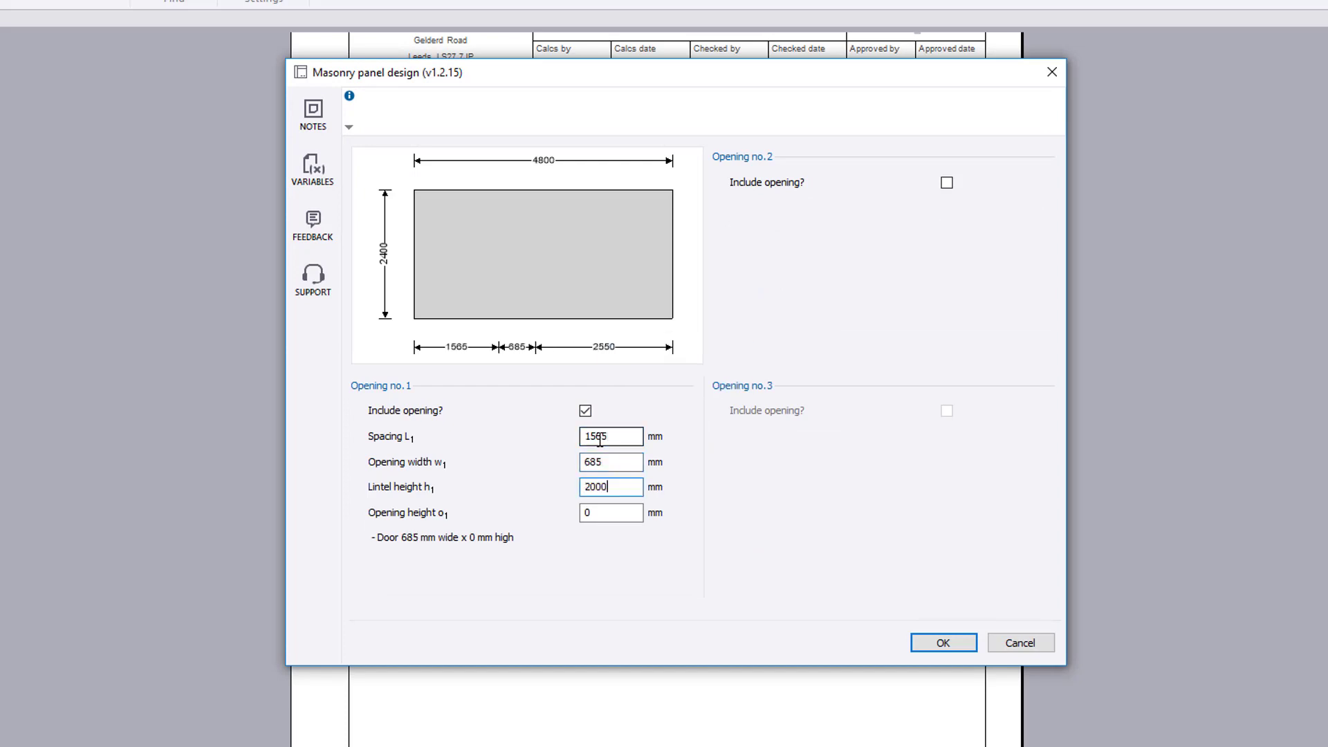
pyautogui.press('Tab')
pyautogui.write('900')
pyautogui.press('Tab')
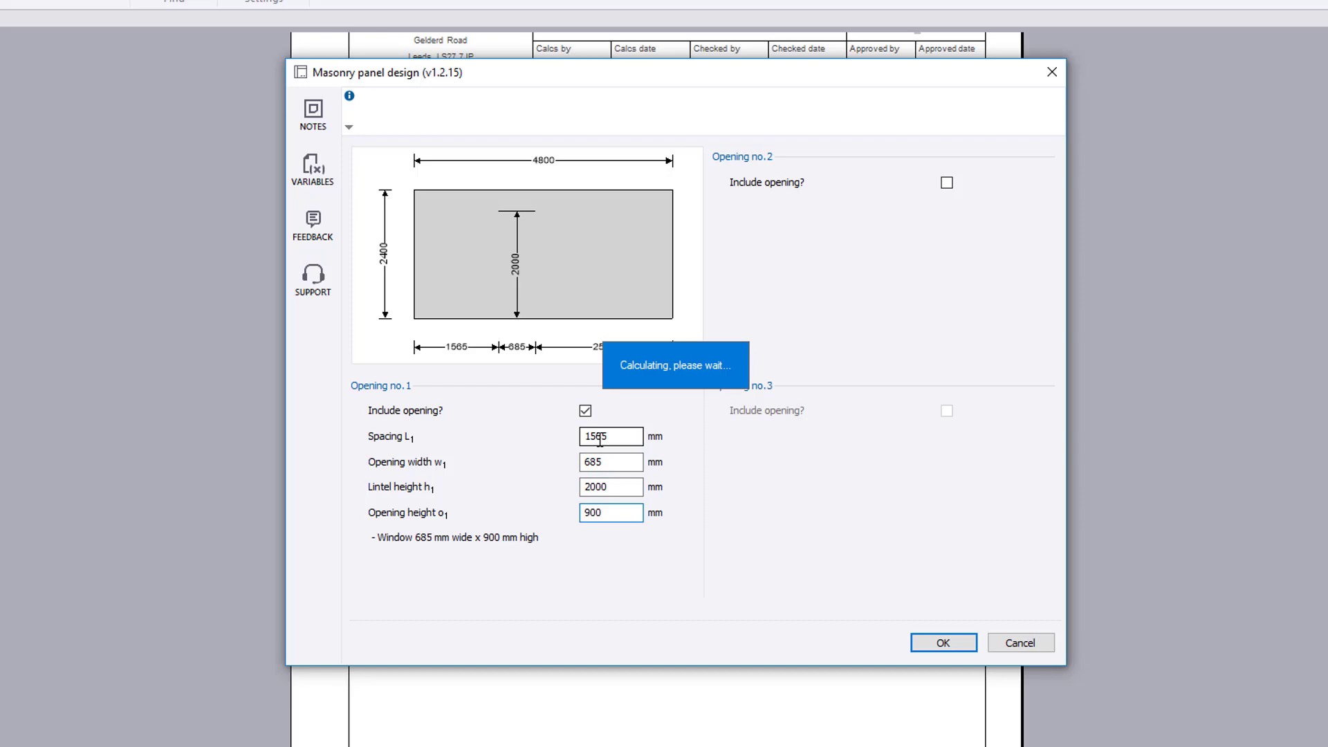
pyautogui.click(925, 644)
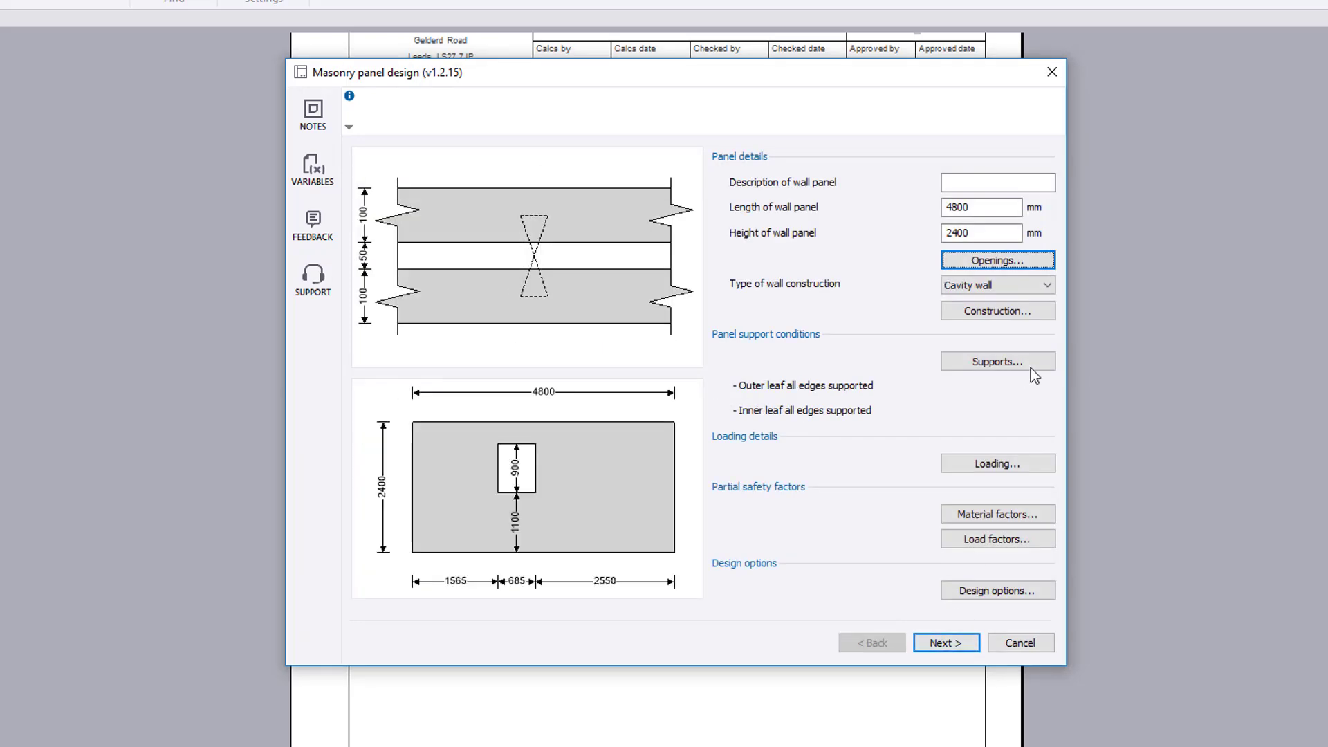
# Keep all edges supported and set fixity 1 on the outer top, inner top and inner left edges
pyautogui.click(1030, 366)
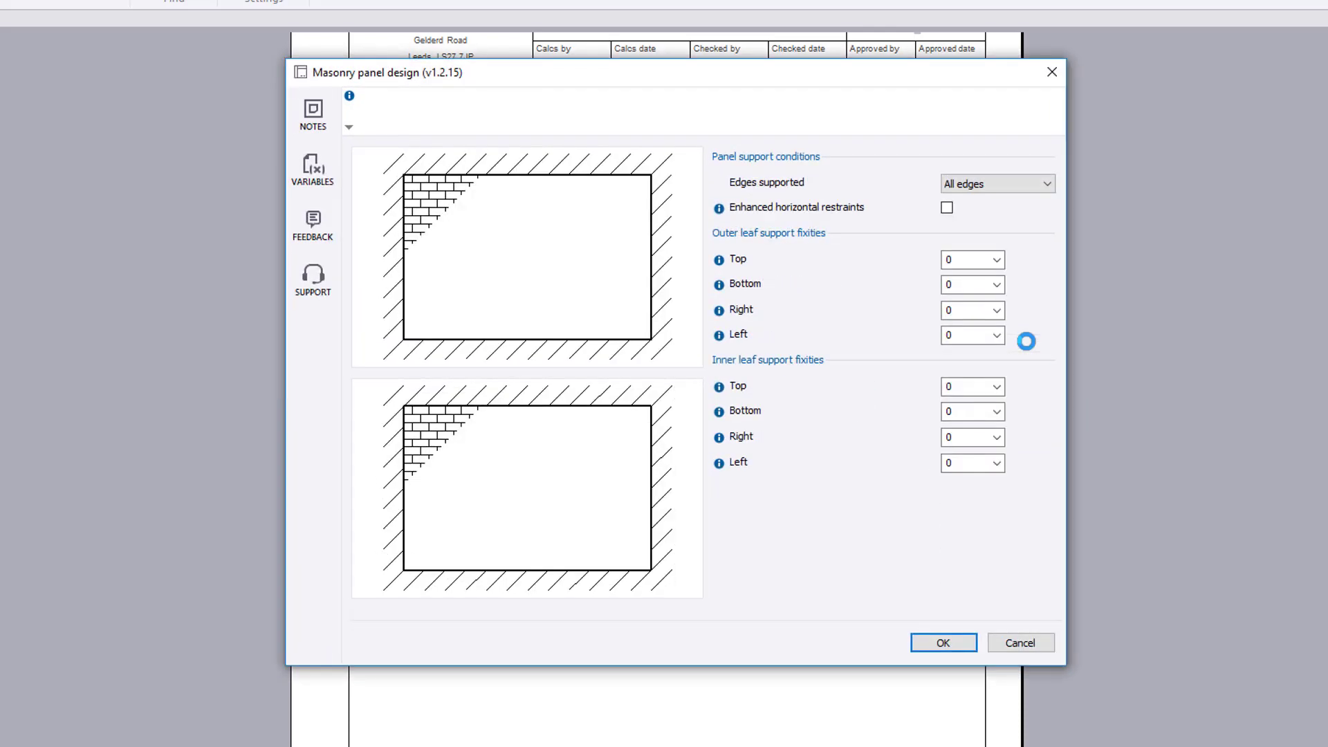
pyautogui.click(1019, 191)
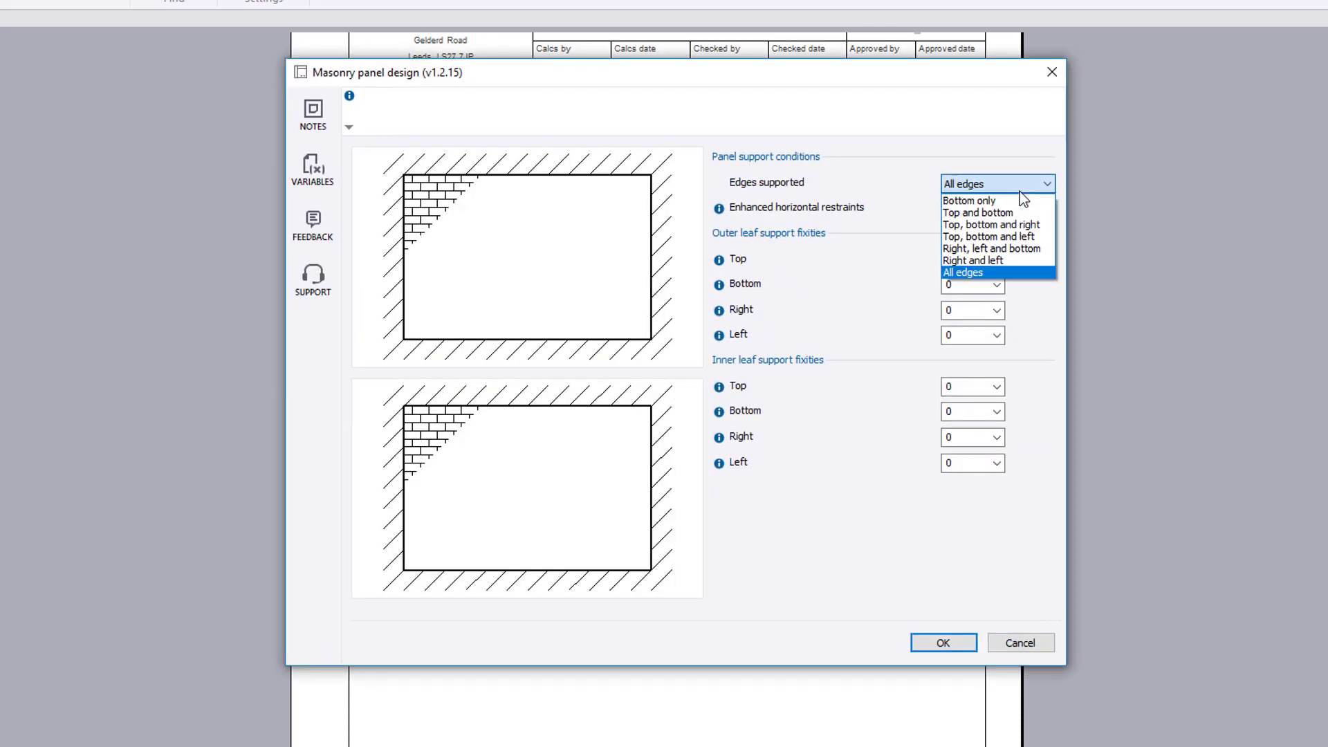
pyautogui.click(1019, 184)
pyautogui.click(997, 259)
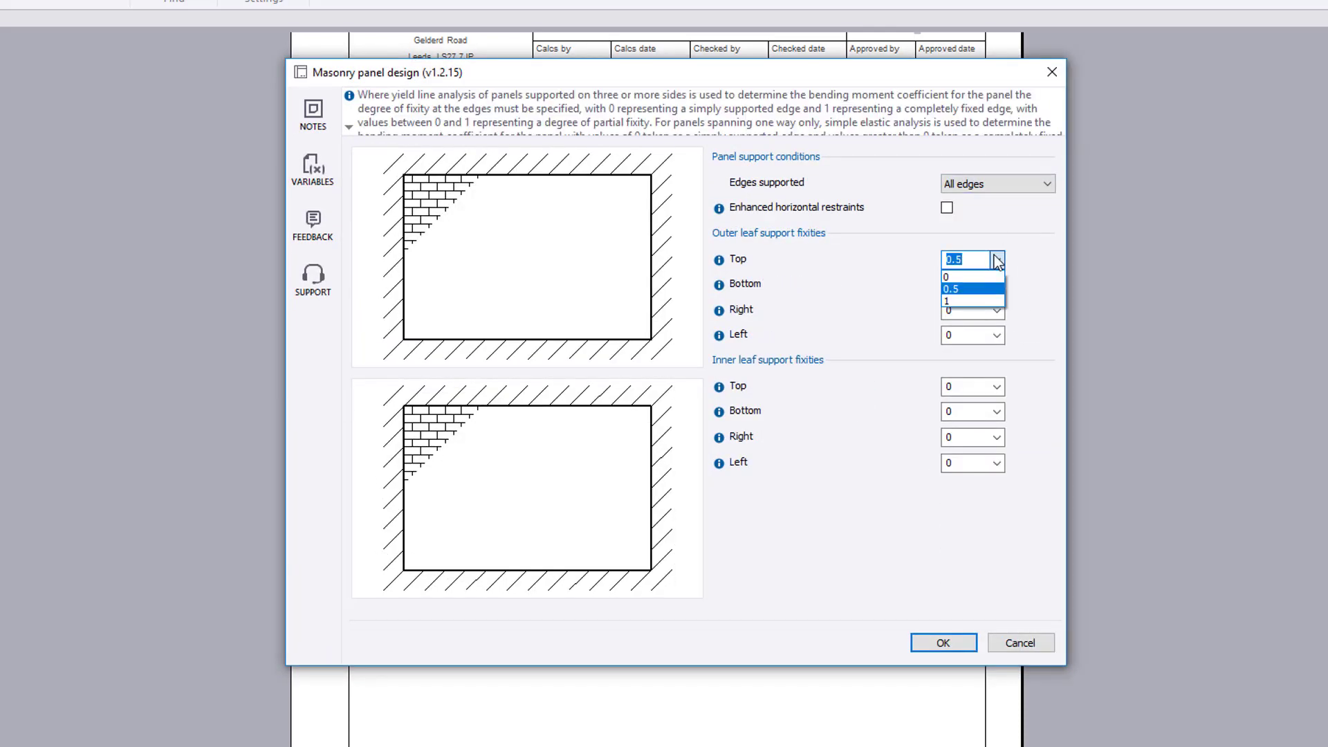
pyautogui.write('1')
pyautogui.press('Return')
pyautogui.click(996, 386)
pyautogui.write('1')
pyautogui.press('Return')
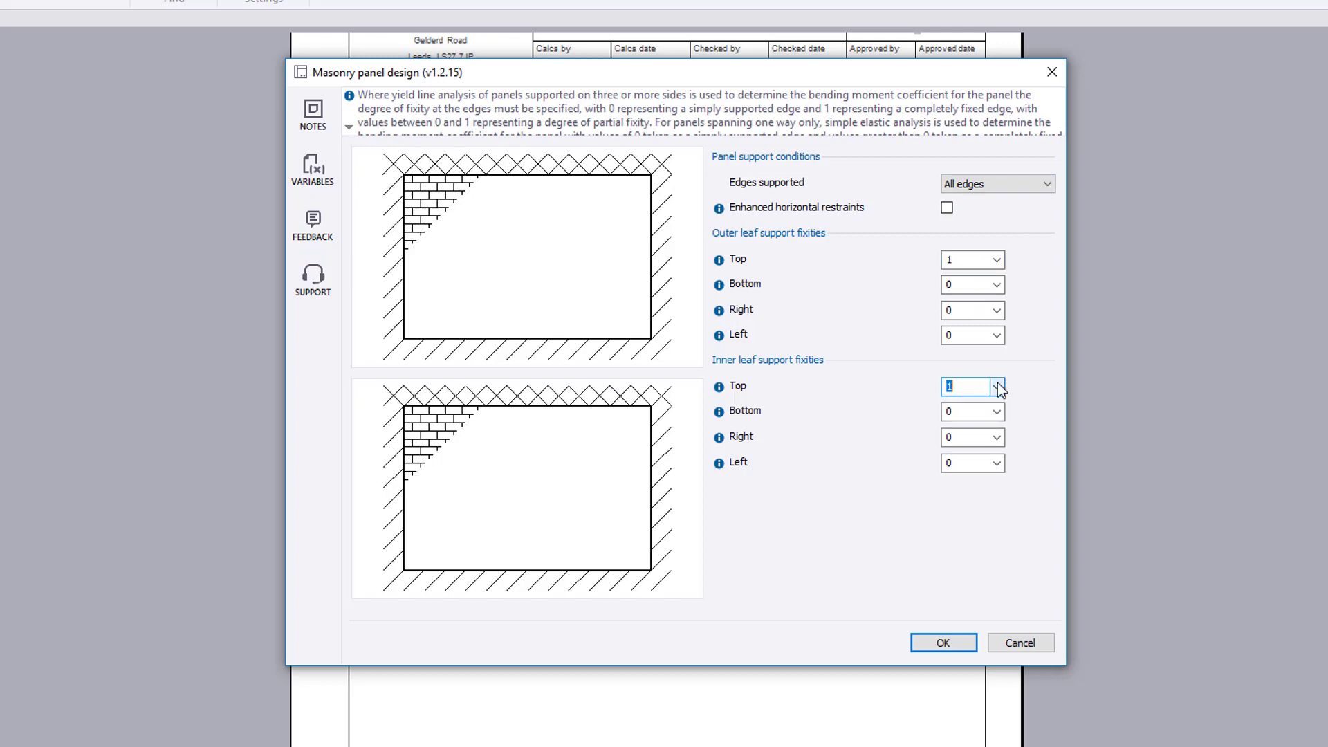
pyautogui.click(997, 463)
pyautogui.write('1')
pyautogui.press('Return')
pyautogui.click(953, 642)
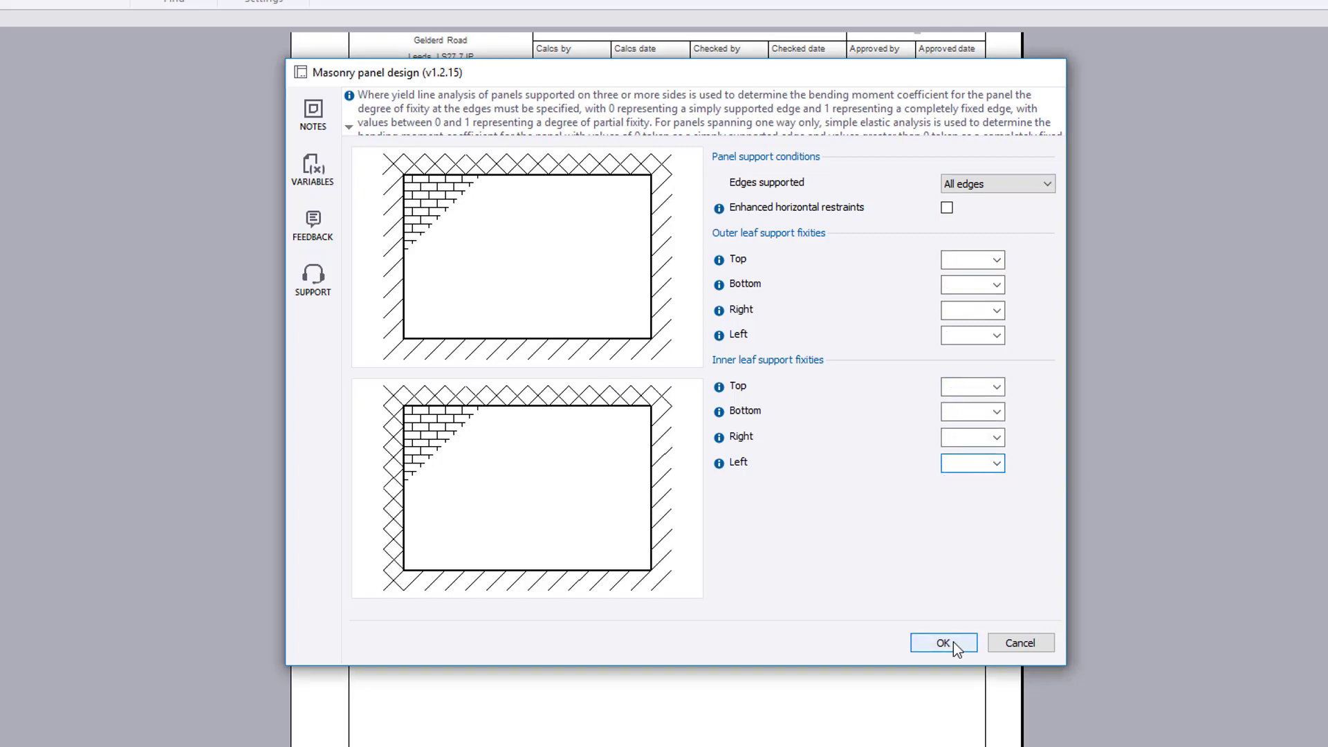
# Review the characteristic wind load and accept the loading values unchanged
pyautogui.click(1032, 463)
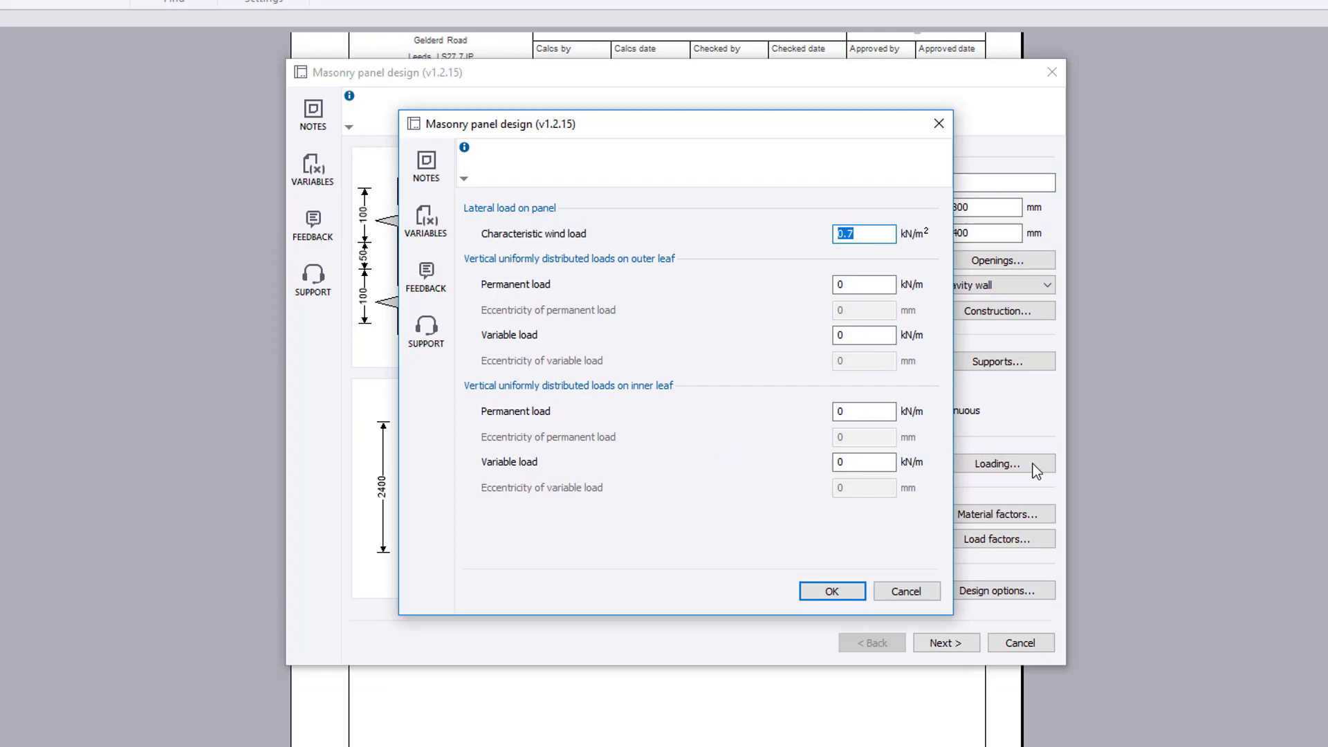
pyautogui.click(882, 237)
pyautogui.click(851, 591)
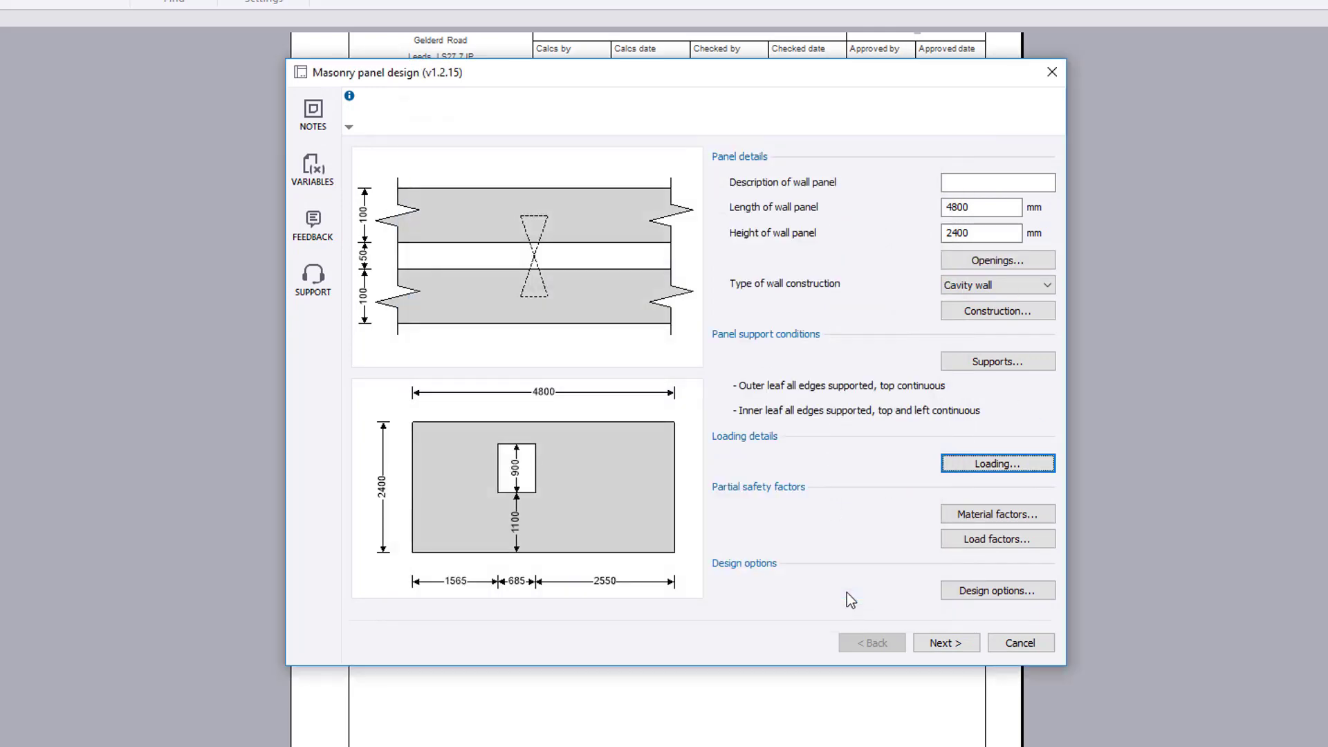
# Keep Category II and Class 2 material factors and mark panel removal as not affecting stability
pyautogui.click(1029, 514)
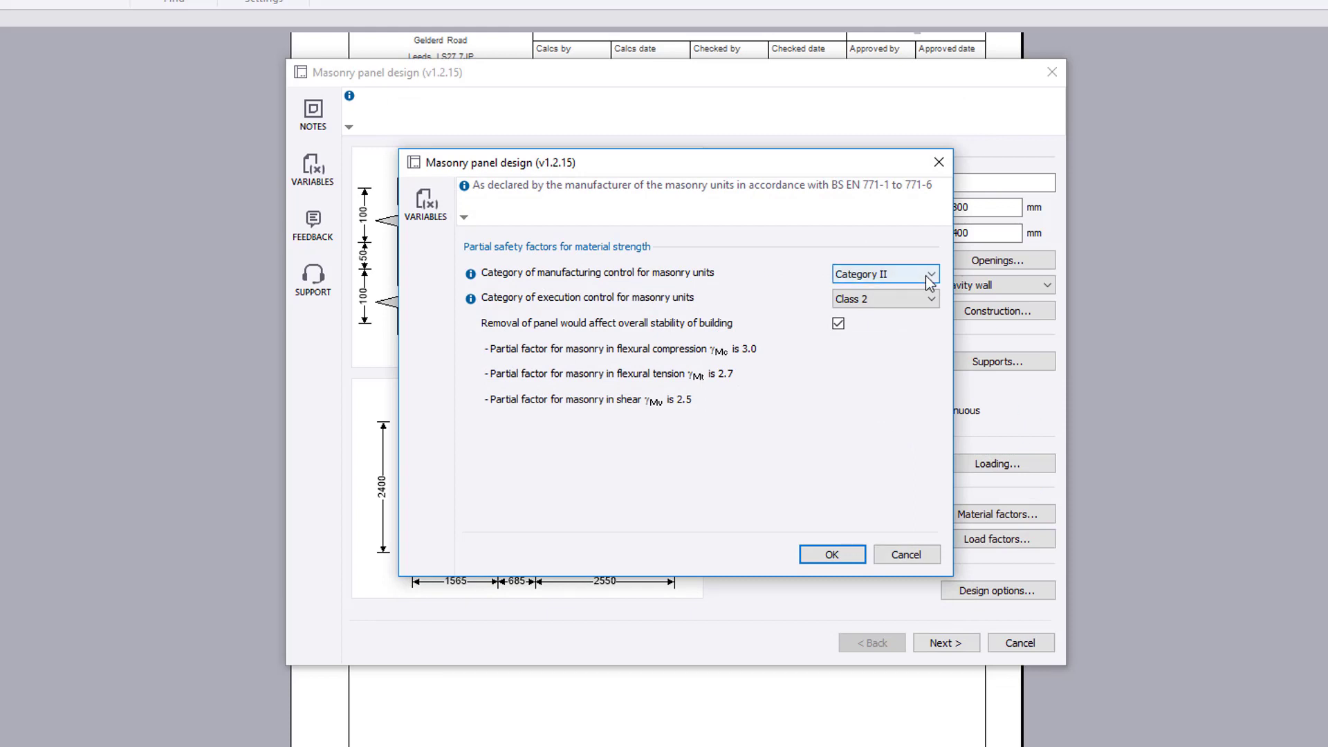
pyautogui.click(928, 276)
pyautogui.click(899, 303)
pyautogui.click(930, 299)
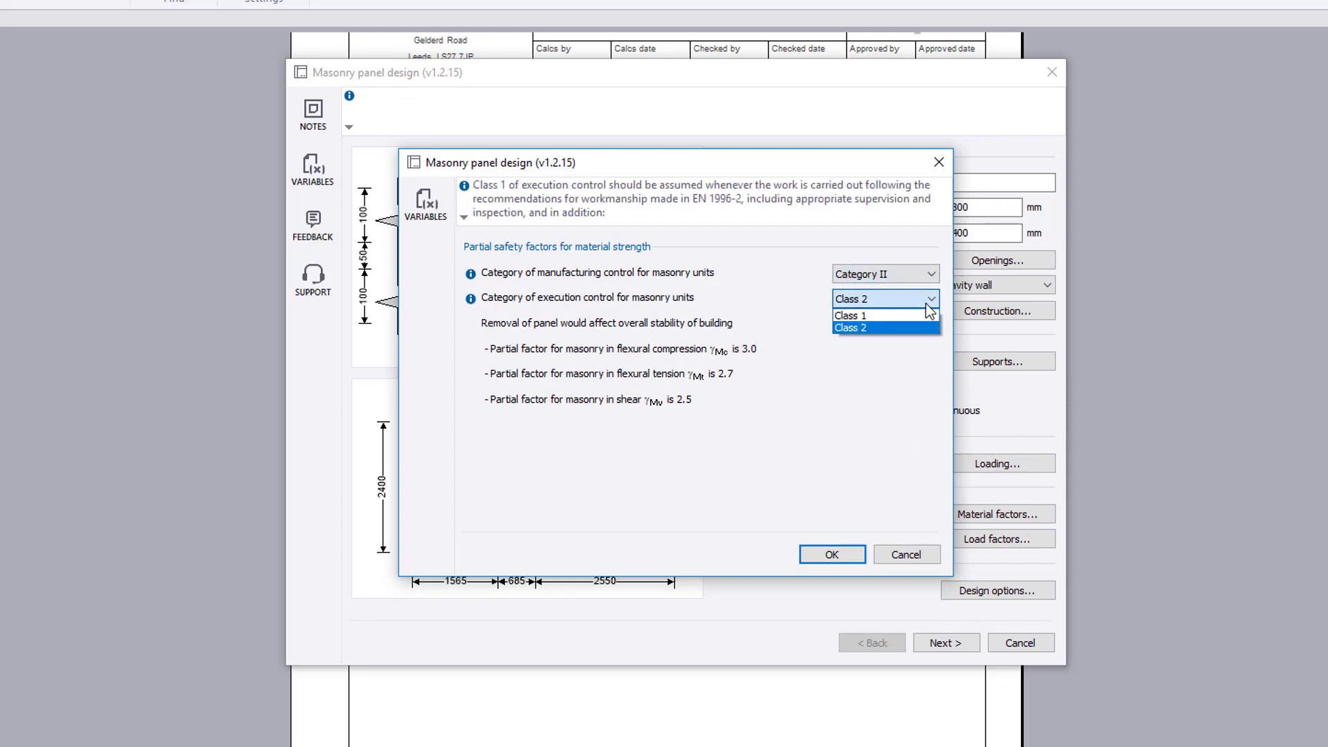
pyautogui.click(899, 324)
pyautogui.click(838, 324)
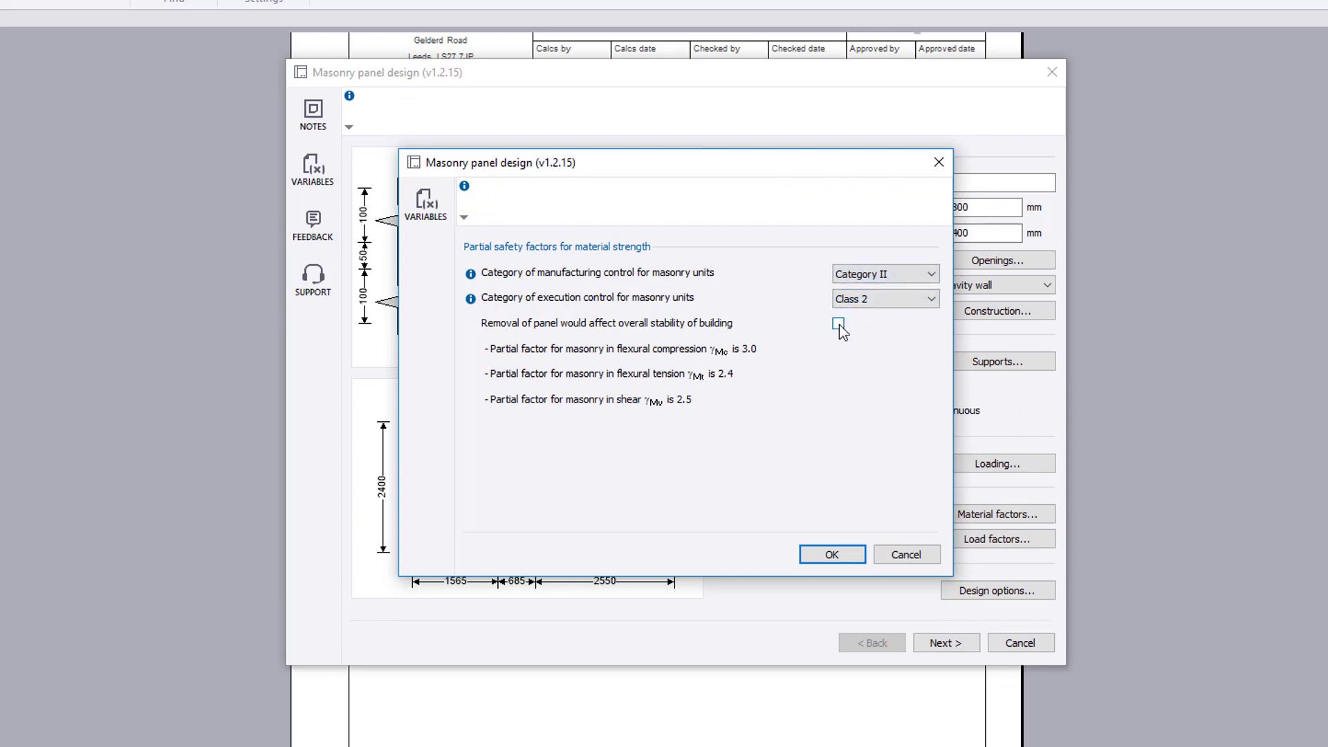
pyautogui.click(832, 554)
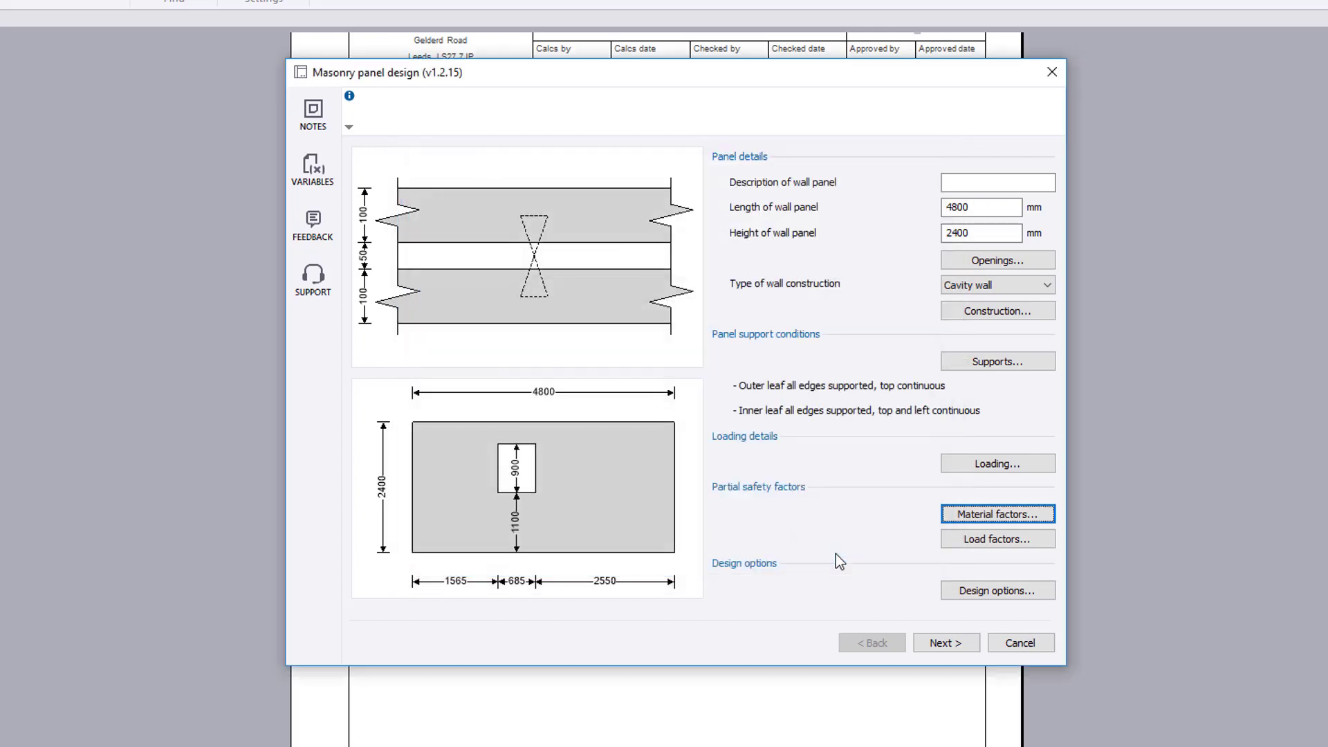
# Keep the wind load factor at 1.5 and run the calculation, all checks passing at 0.670
pyautogui.click(1007, 539)
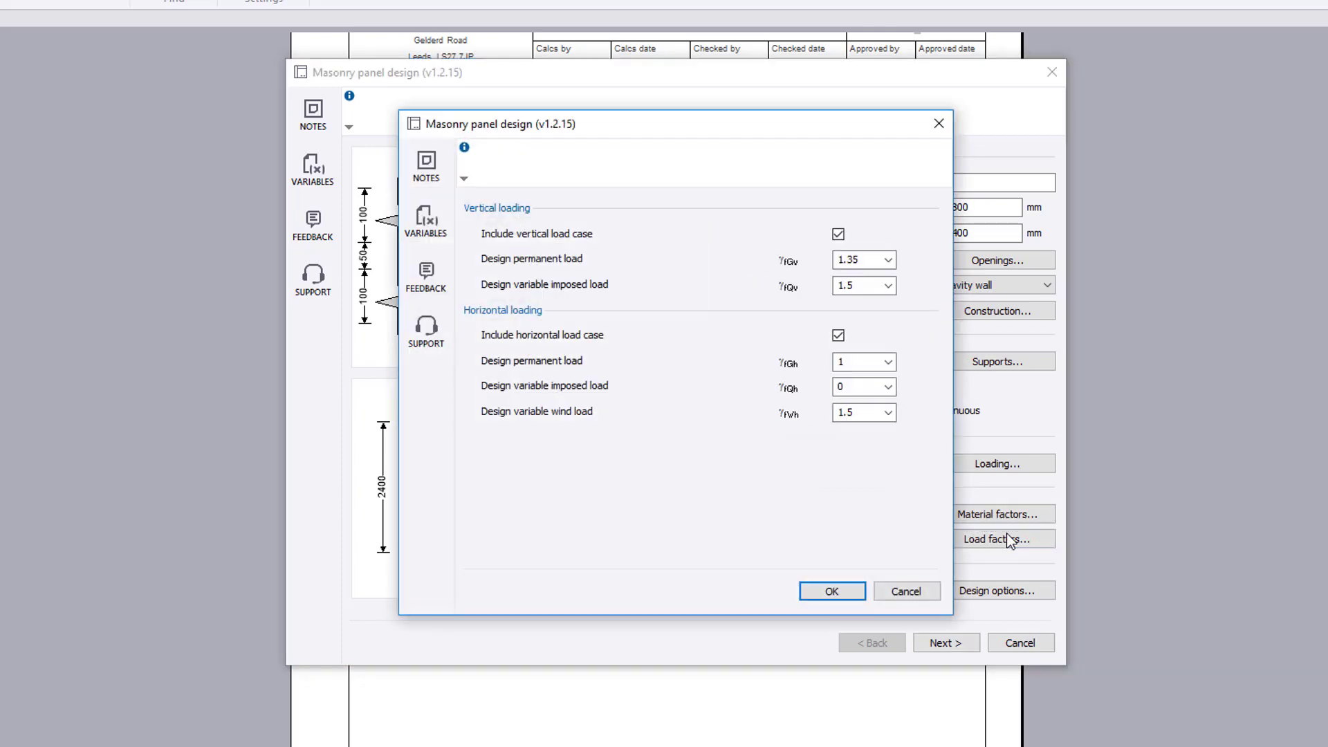
pyautogui.click(889, 413)
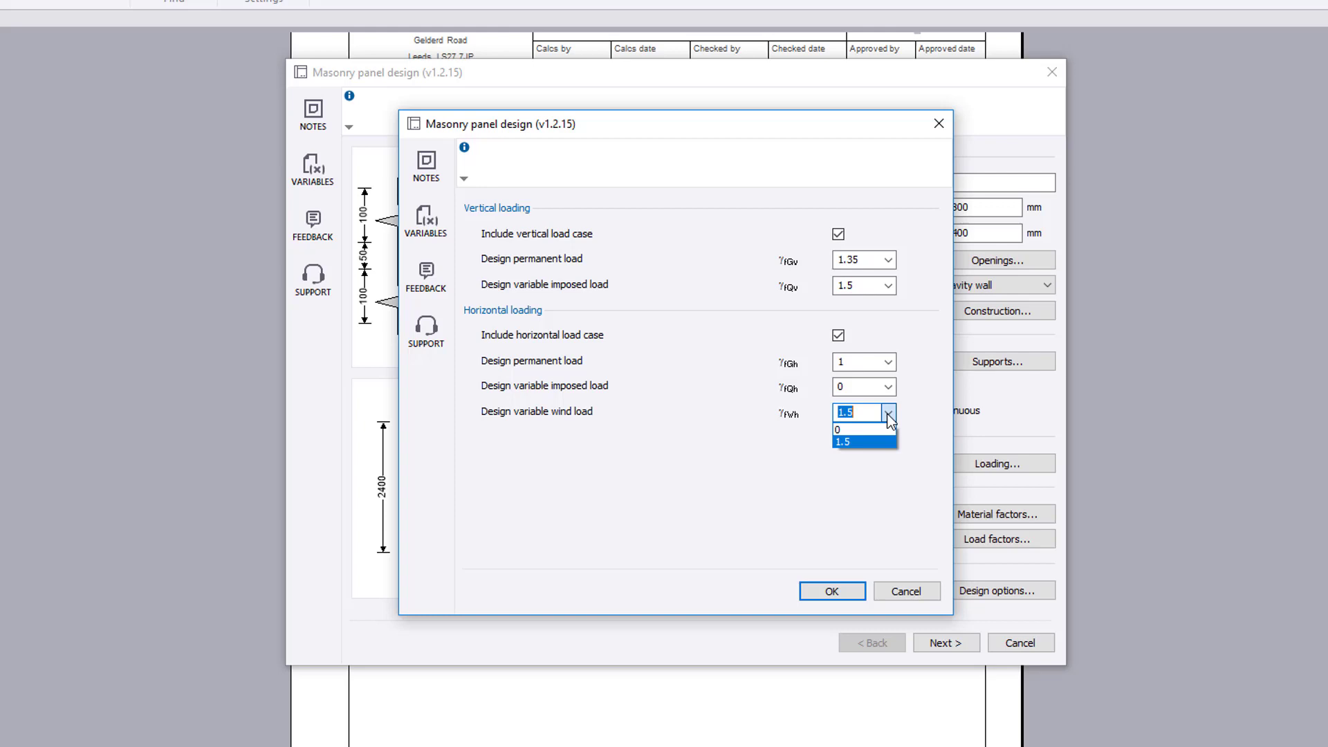
pyautogui.click(888, 413)
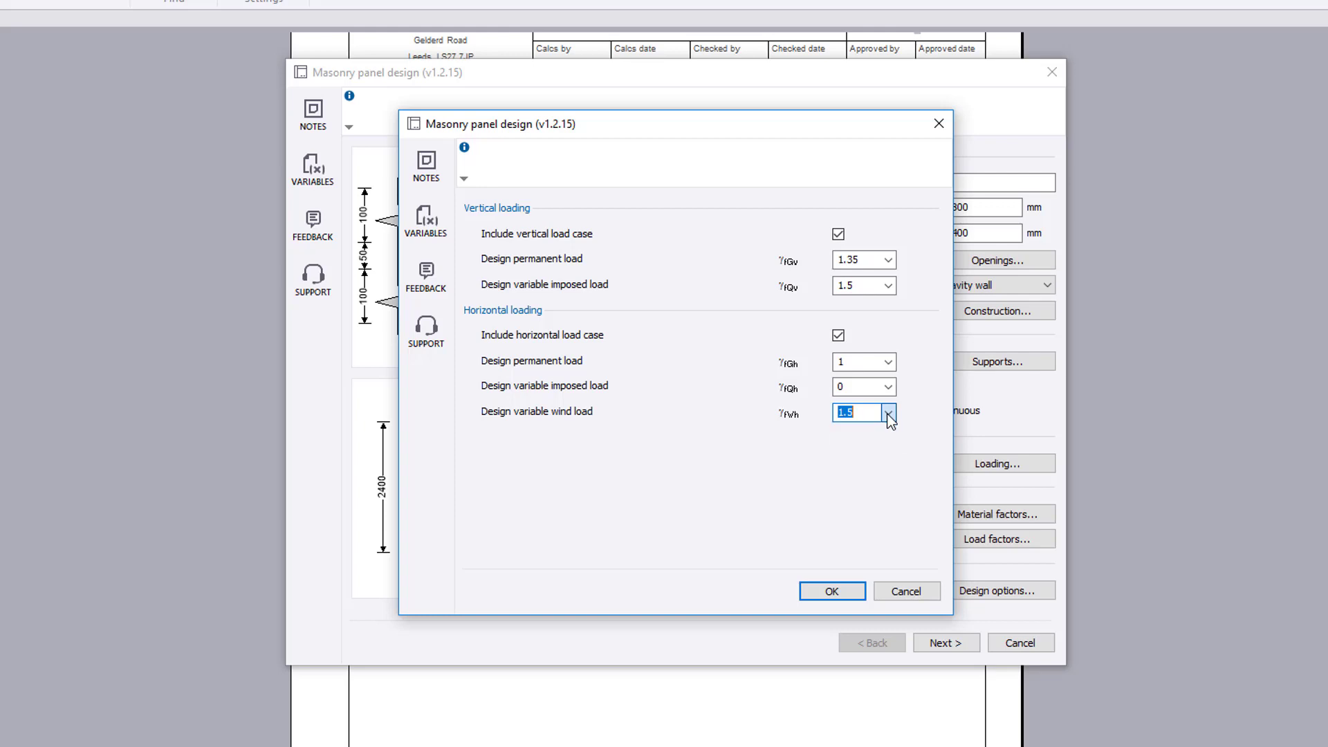
pyautogui.click(848, 586)
pyautogui.click(967, 649)
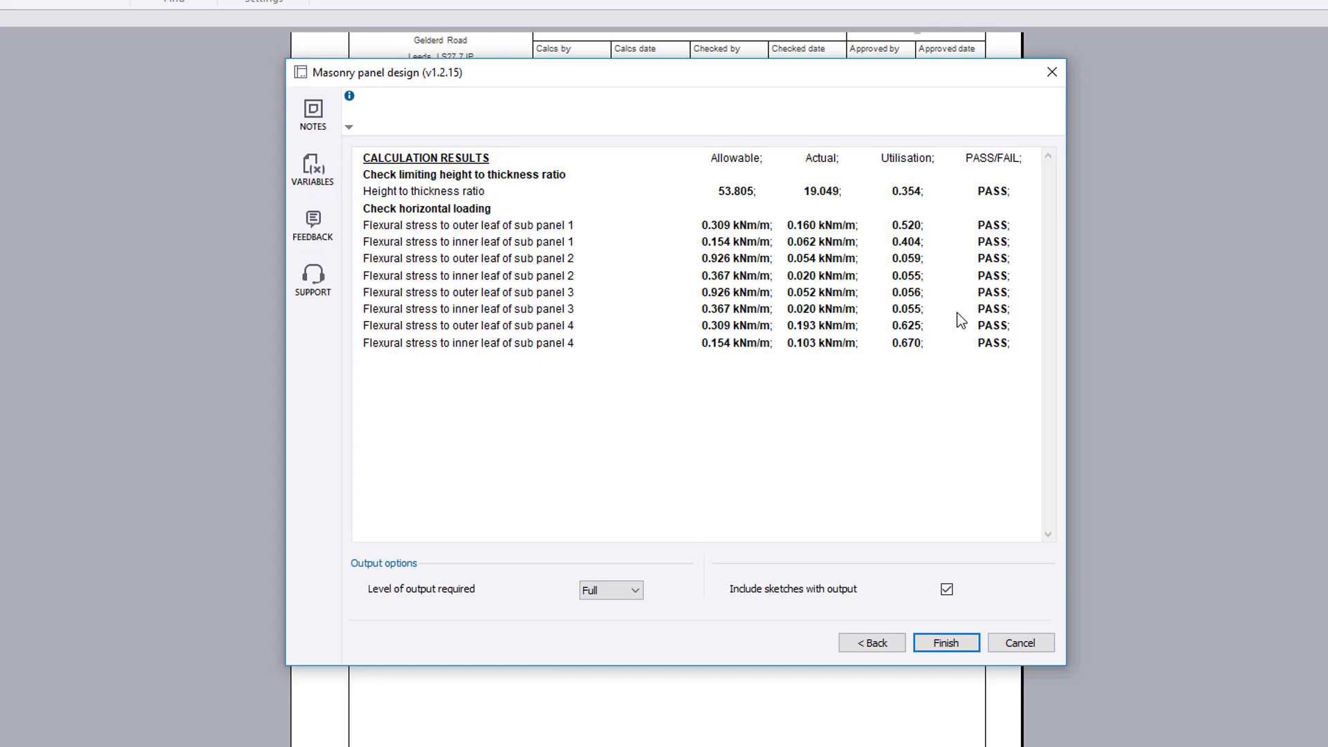
pyautogui.click(872, 642)
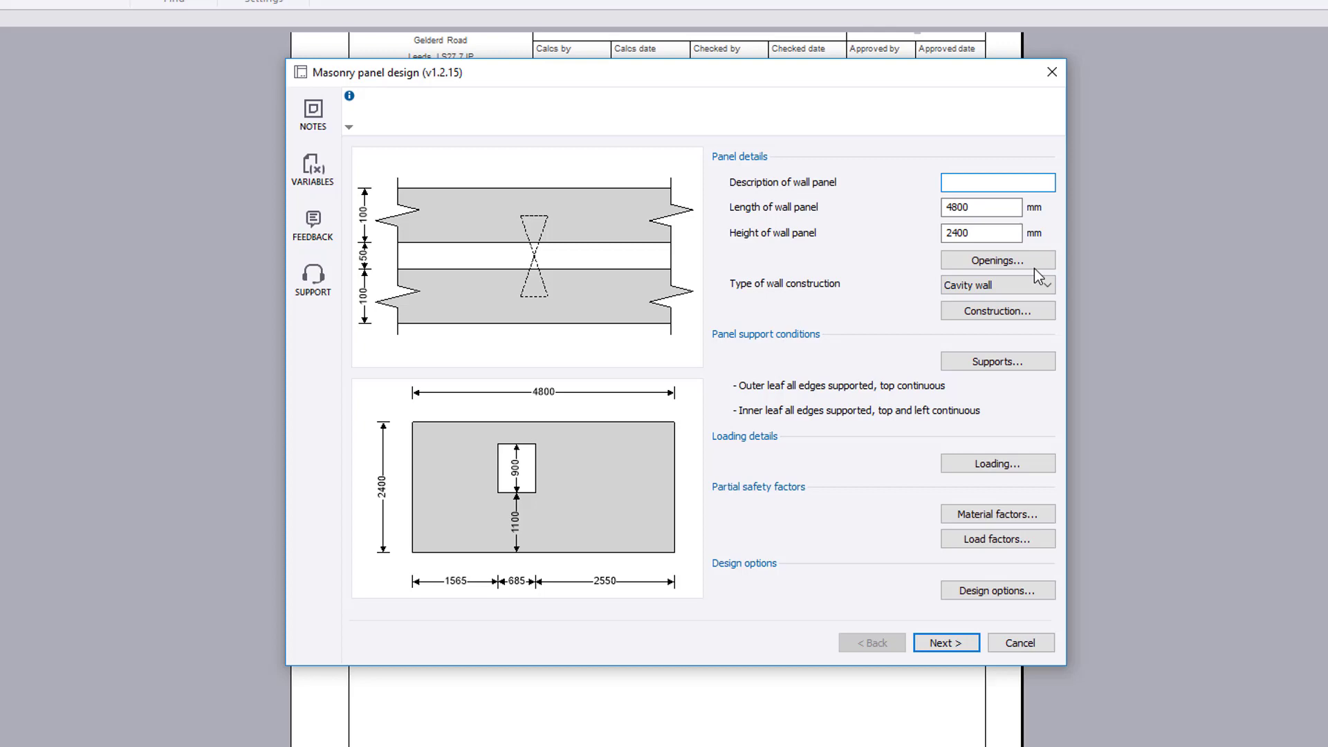
# Remove the window opening no.1 from the wall panel
pyautogui.click(1034, 267)
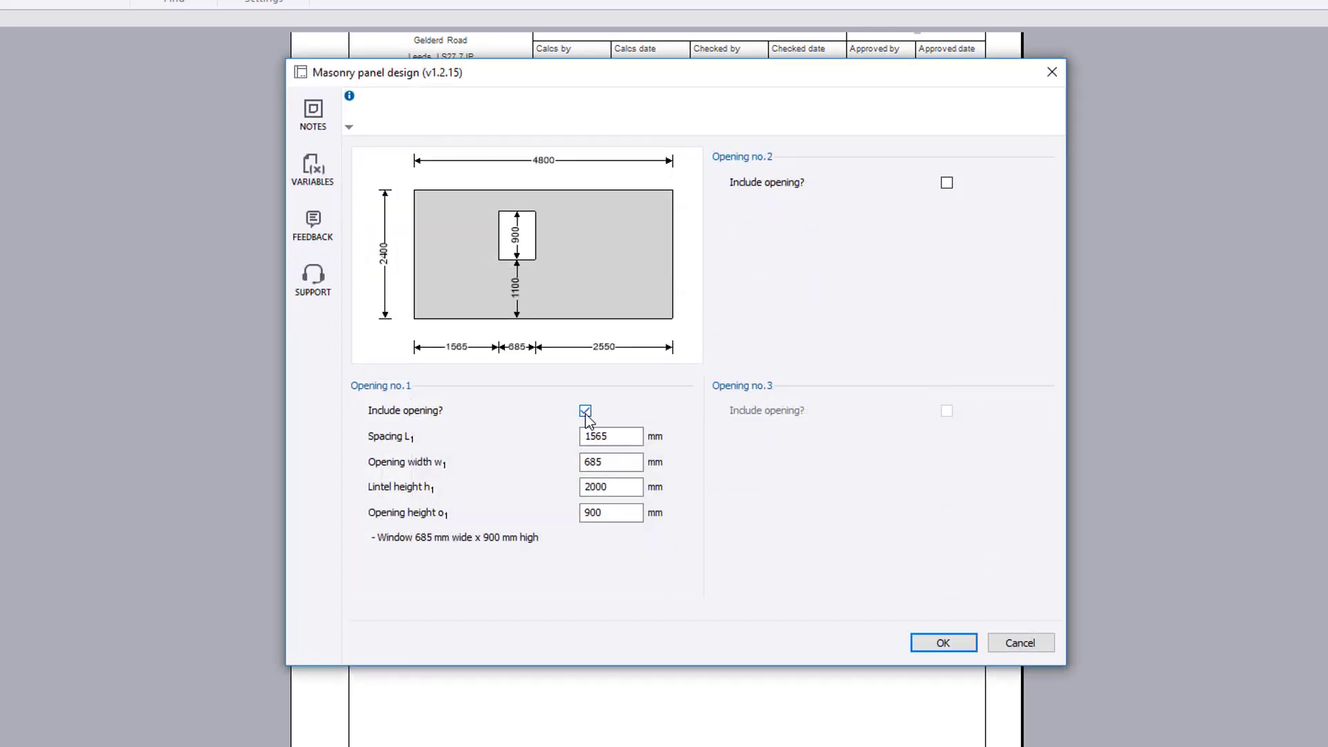
pyautogui.click(585, 413)
pyautogui.click(953, 640)
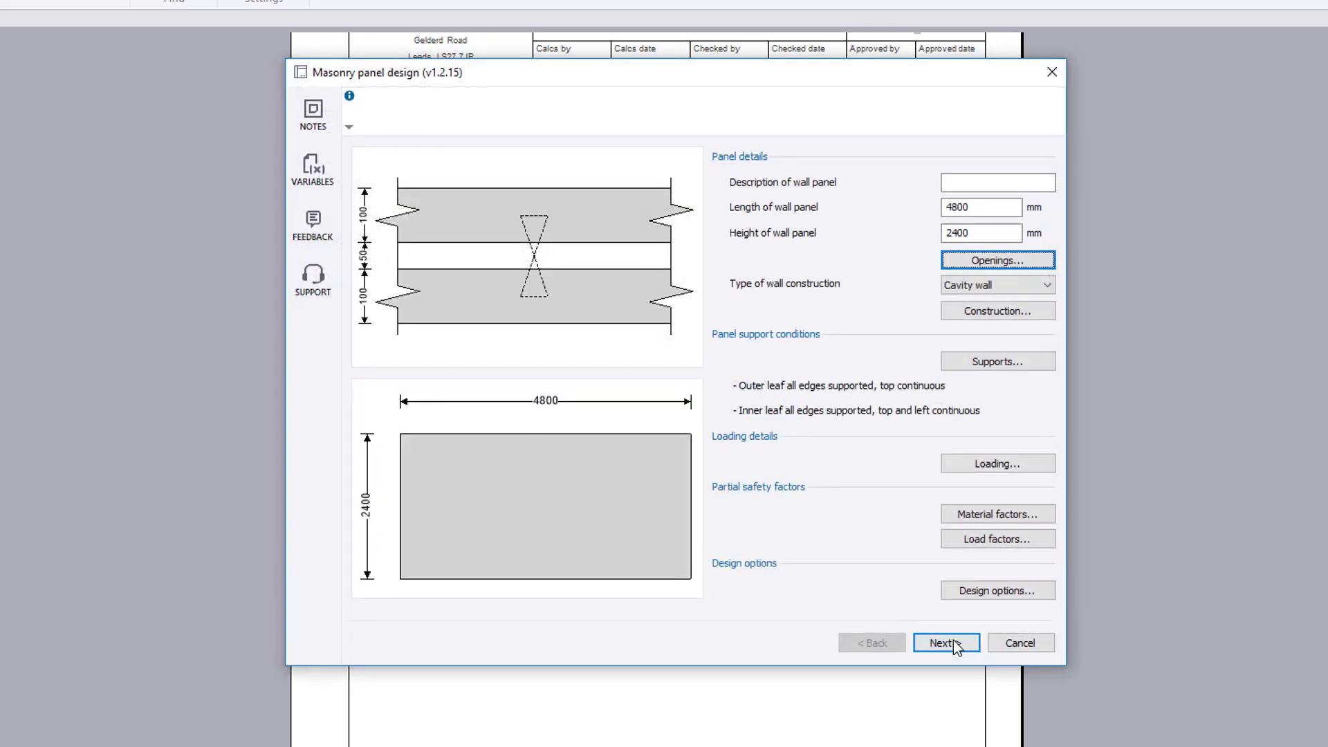
# Load the outer leaf with 5 kN/m at 15 mm eccentricity and the inner leaf with 24 and 15 kN/m, then recalculate
pyautogui.click(1036, 459)
pyautogui.click(859, 289)
pyautogui.press('BackSpace')
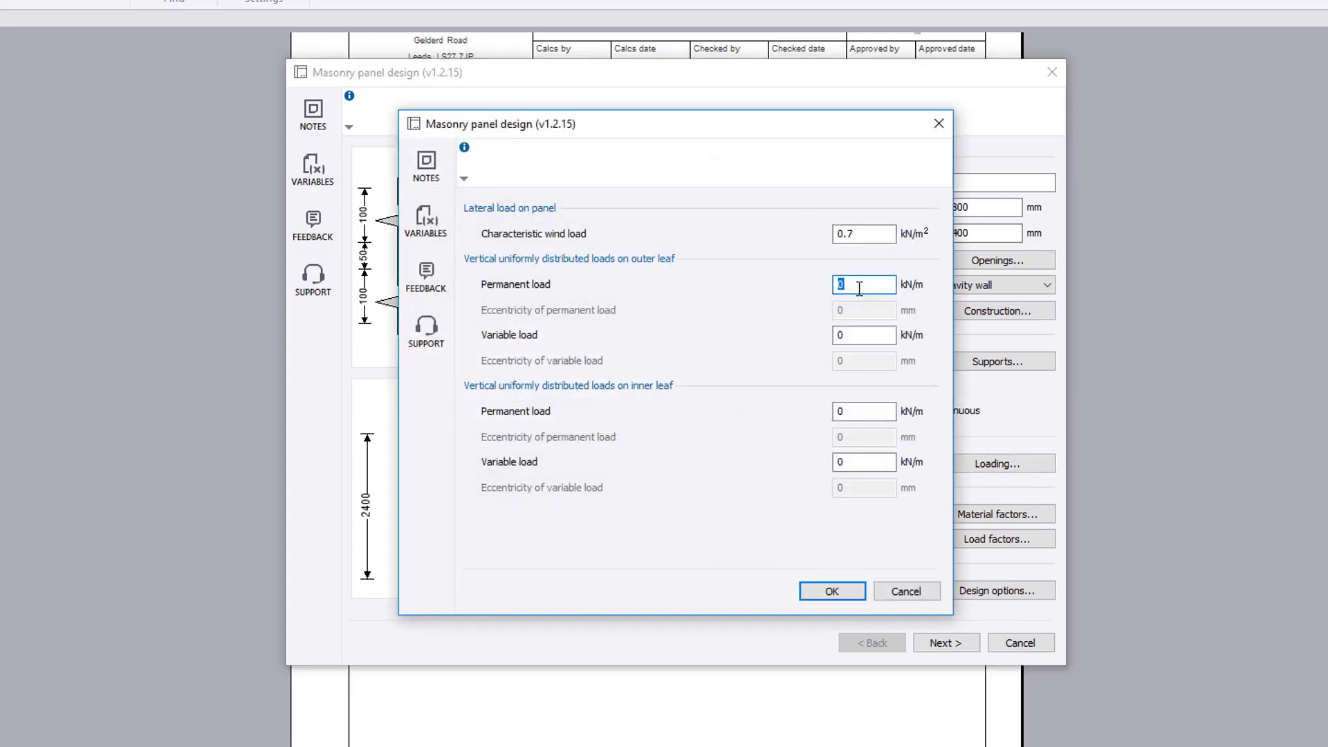
pyautogui.write('5')
pyautogui.press('Tab')
pyautogui.write('15')
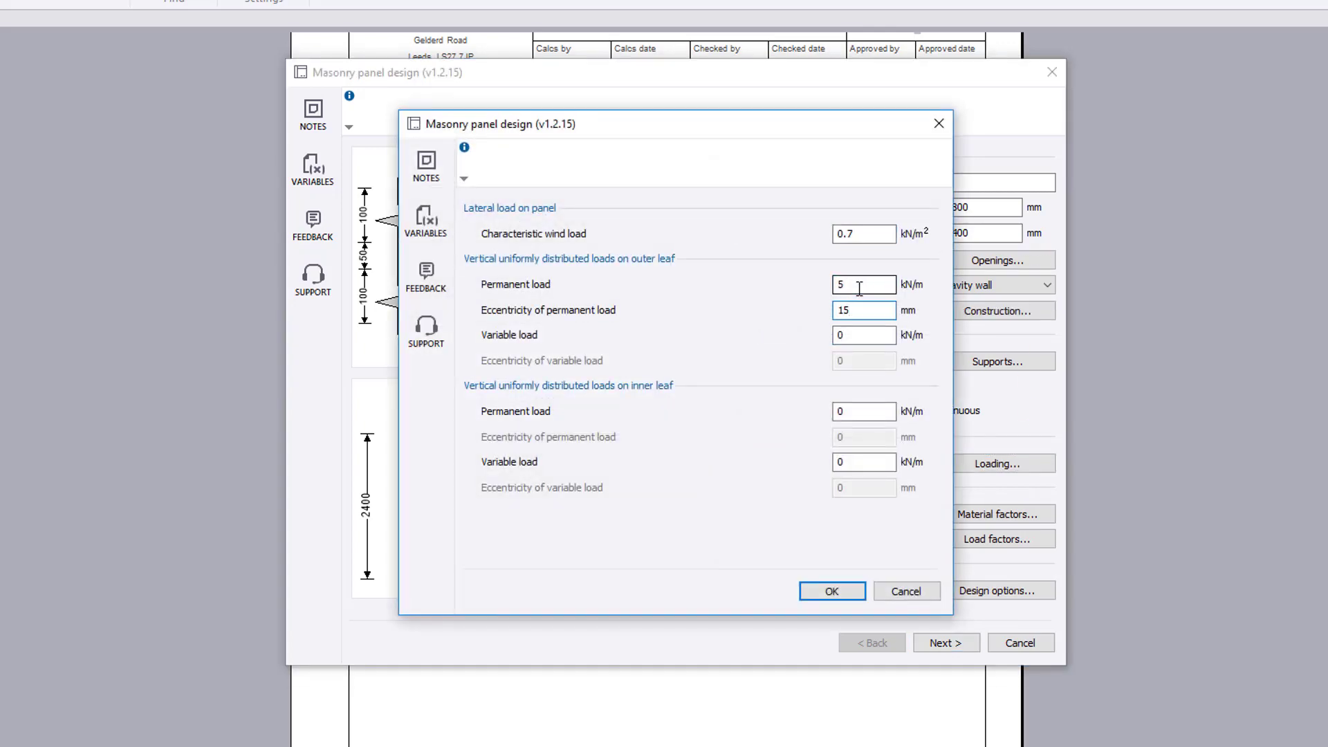
pyautogui.press('Tab')
pyautogui.press('Tab')
pyautogui.write('24')
pyautogui.press('Tab')
pyautogui.write('15')
pyautogui.press('Tab')
pyautogui.write('15')
pyautogui.press('Tab')
pyautogui.write('15')
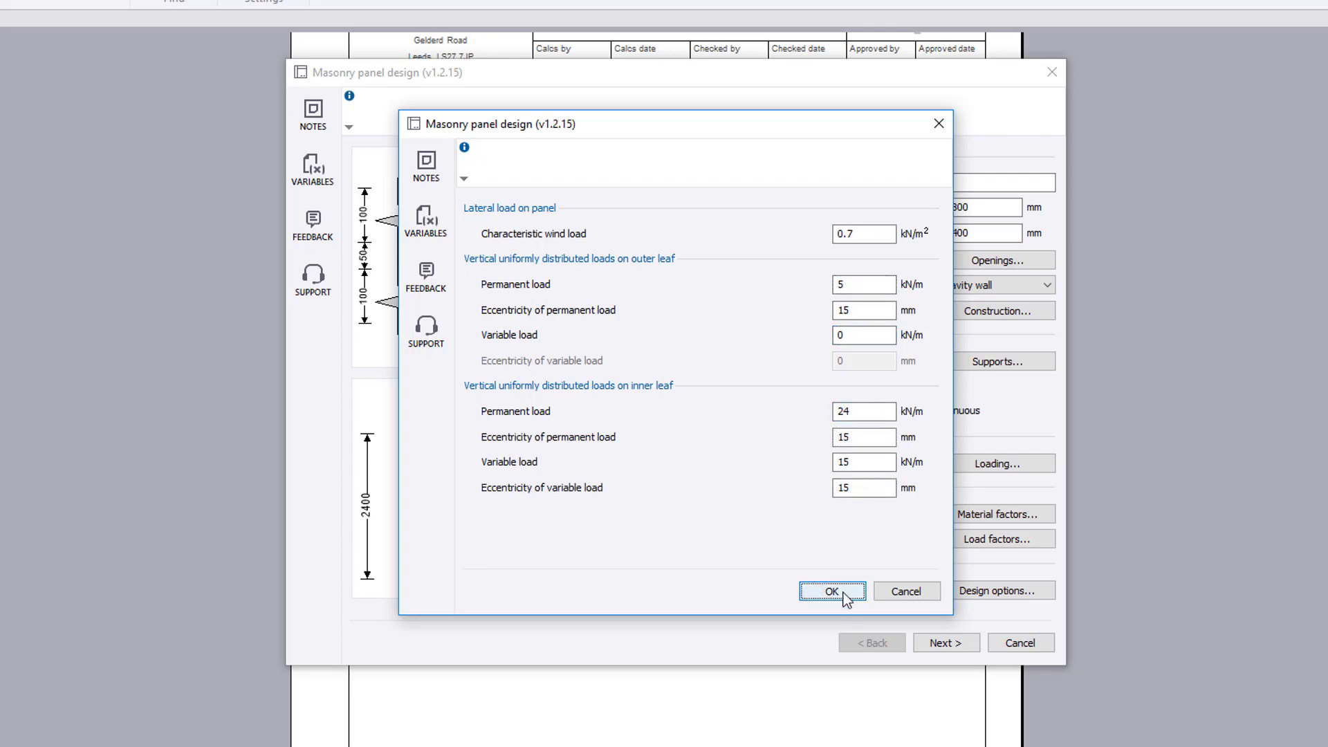
pyautogui.click(843, 599)
pyautogui.click(962, 648)
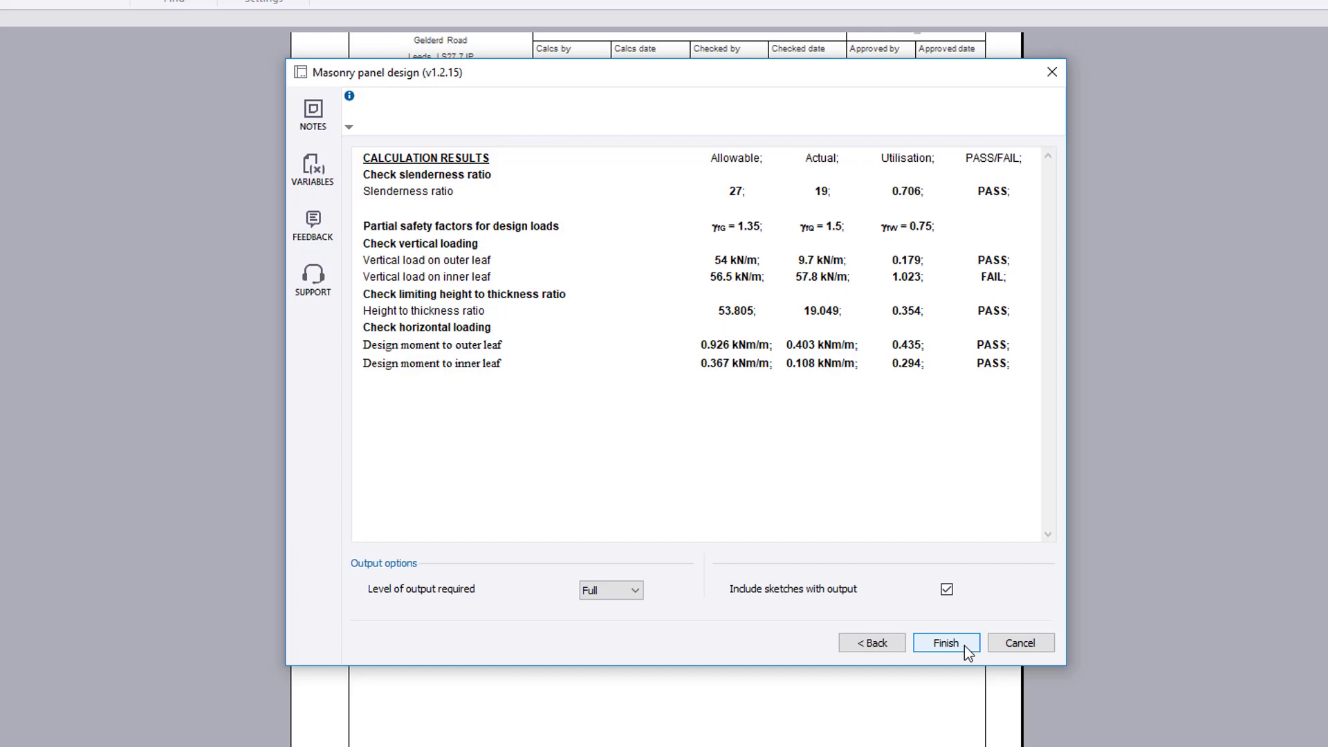
# Raise the inner leaf unit strength to 7.3 N/mm², giving 10.074 N/mm² normalised strength
pyautogui.click(890, 658)
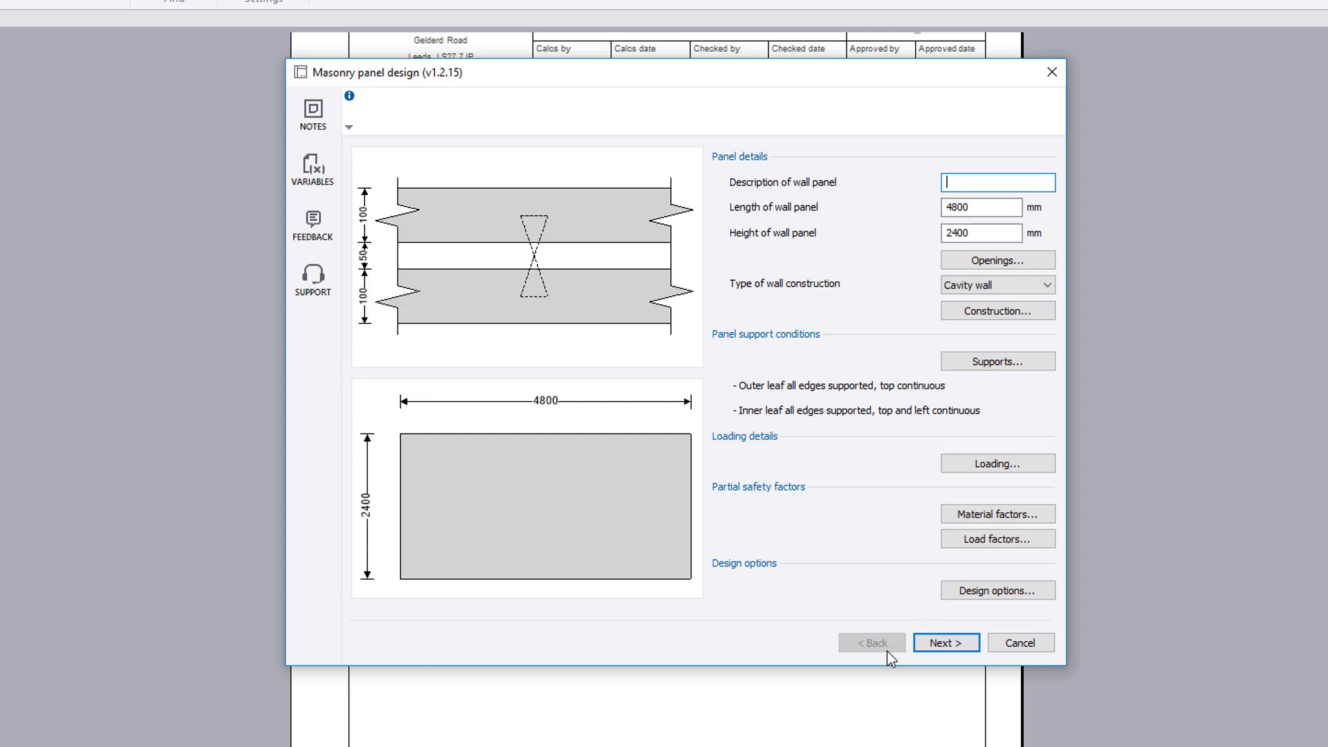
pyautogui.click(1034, 310)
pyautogui.click(1025, 465)
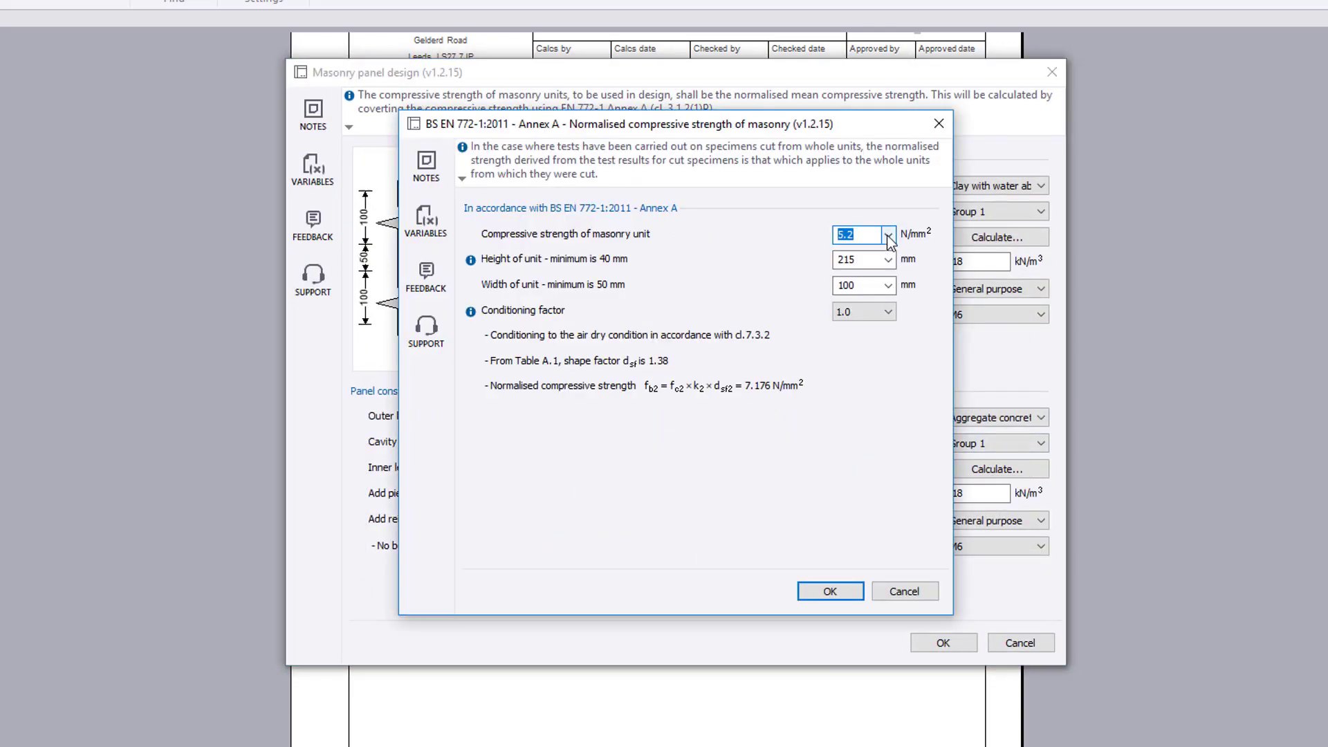
pyautogui.click(888, 235)
pyautogui.click(858, 286)
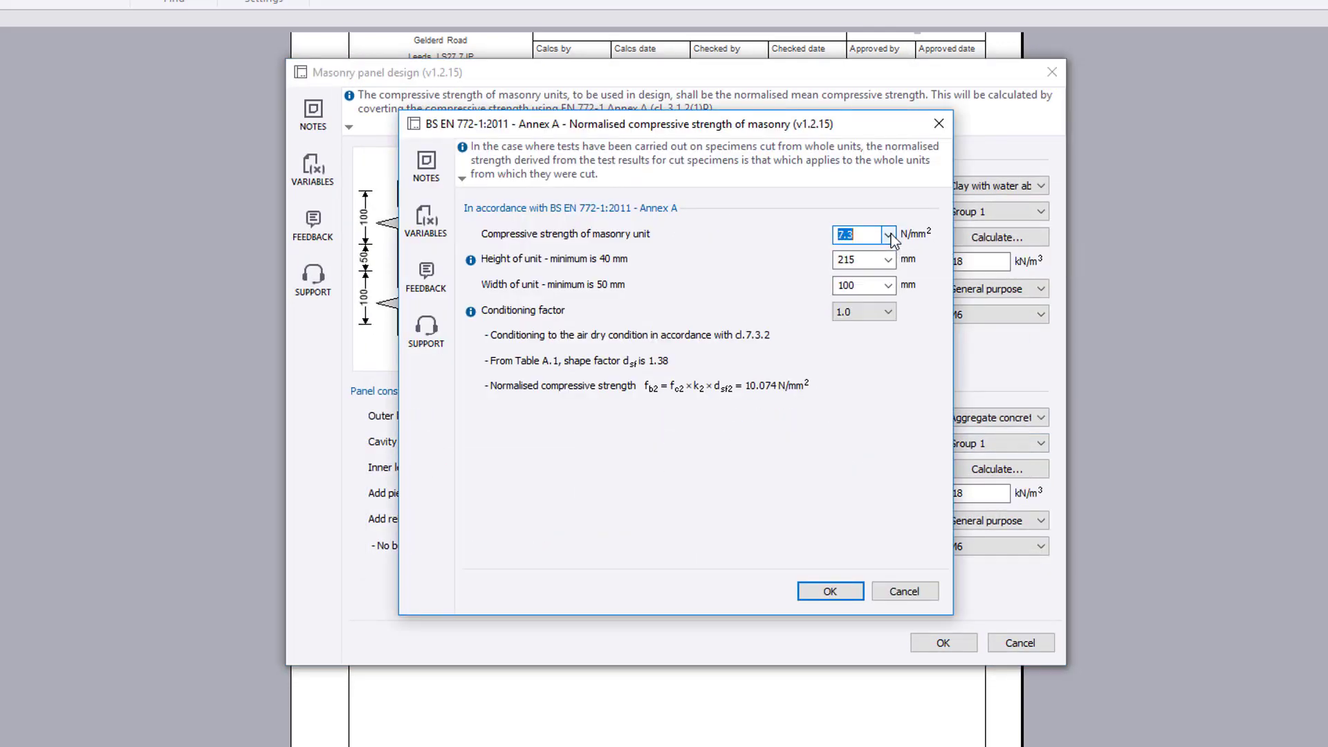
pyautogui.click(863, 592)
pyautogui.click(964, 641)
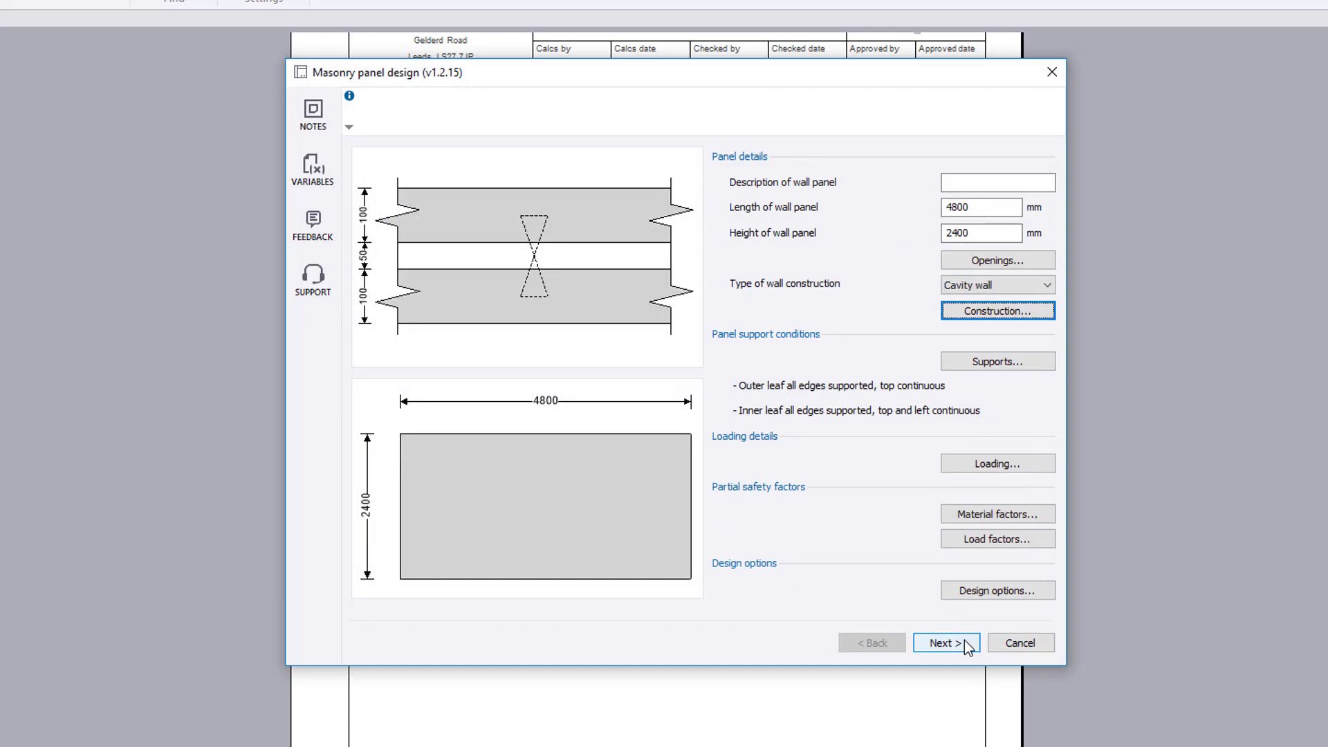
# Recalculate with every check passing, keep Full output with sketches, and write the six-page document
pyautogui.click(964, 640)
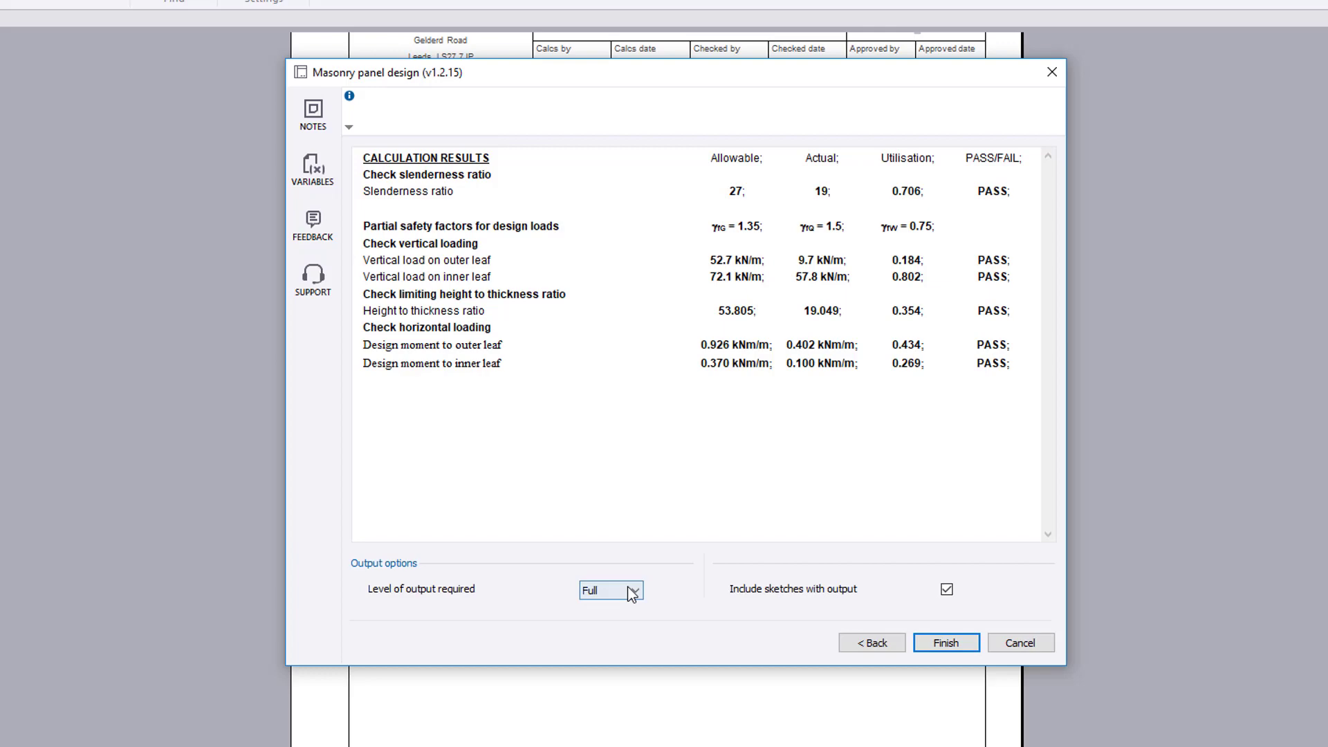
pyautogui.click(631, 593)
pyautogui.click(631, 593)
pyautogui.click(948, 642)
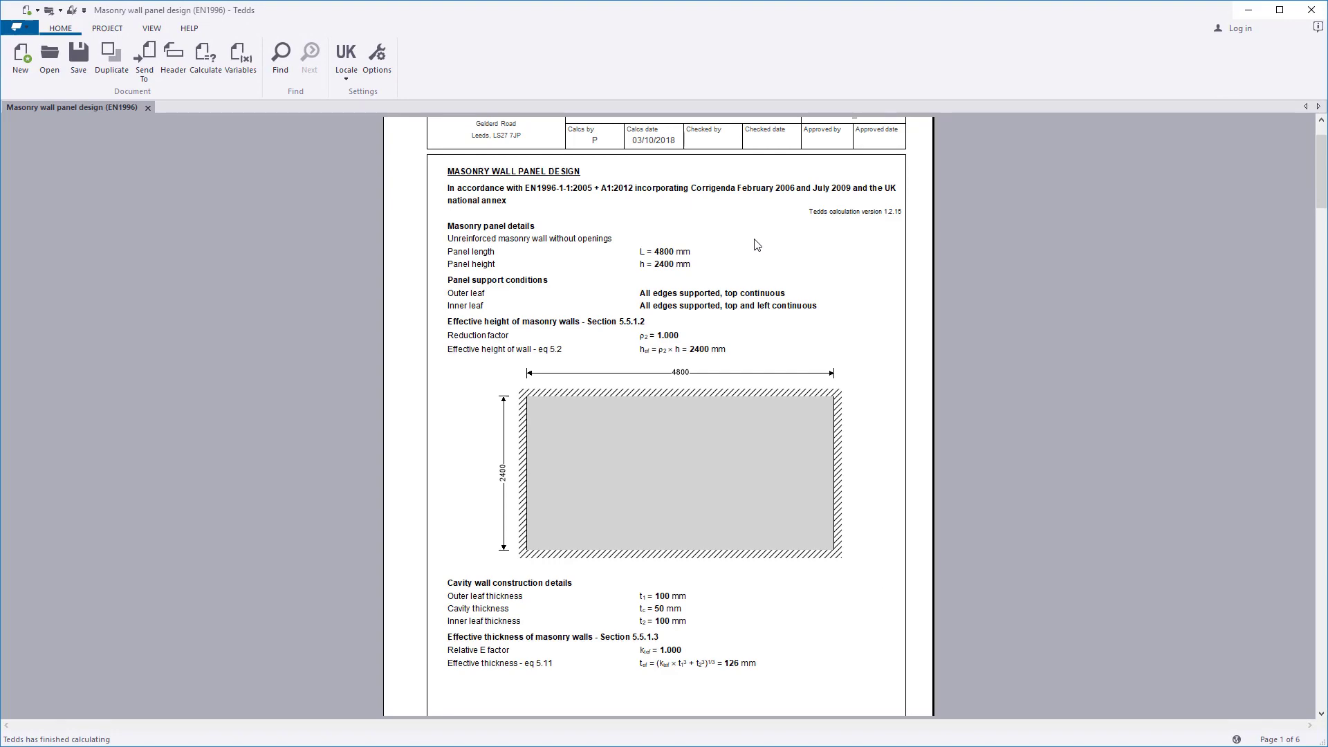
# Scroll through pages 1-6 of the output down to the inner leaf 0.100 kNm/m moment check
pyautogui.scroll(-15, 757, 244)
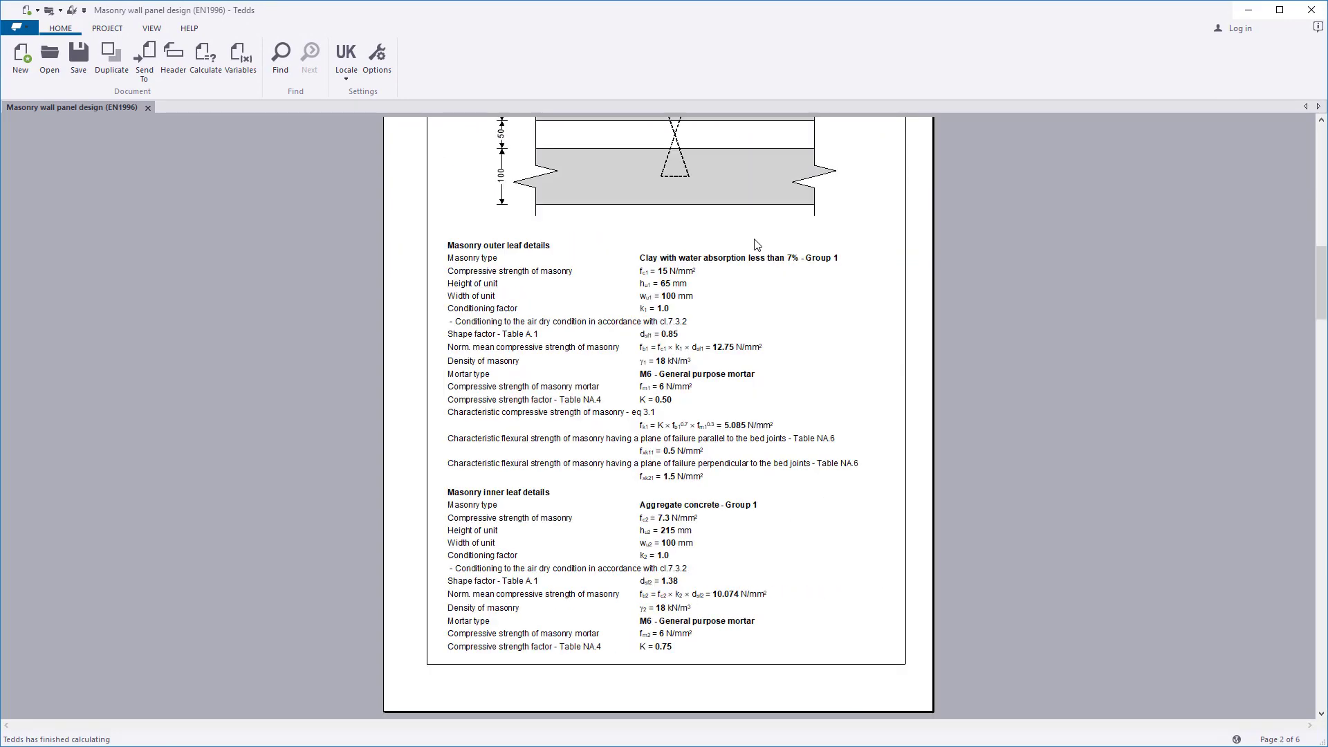
pyautogui.scroll(-8, 757, 245)
pyautogui.scroll(-10, 756, 244)
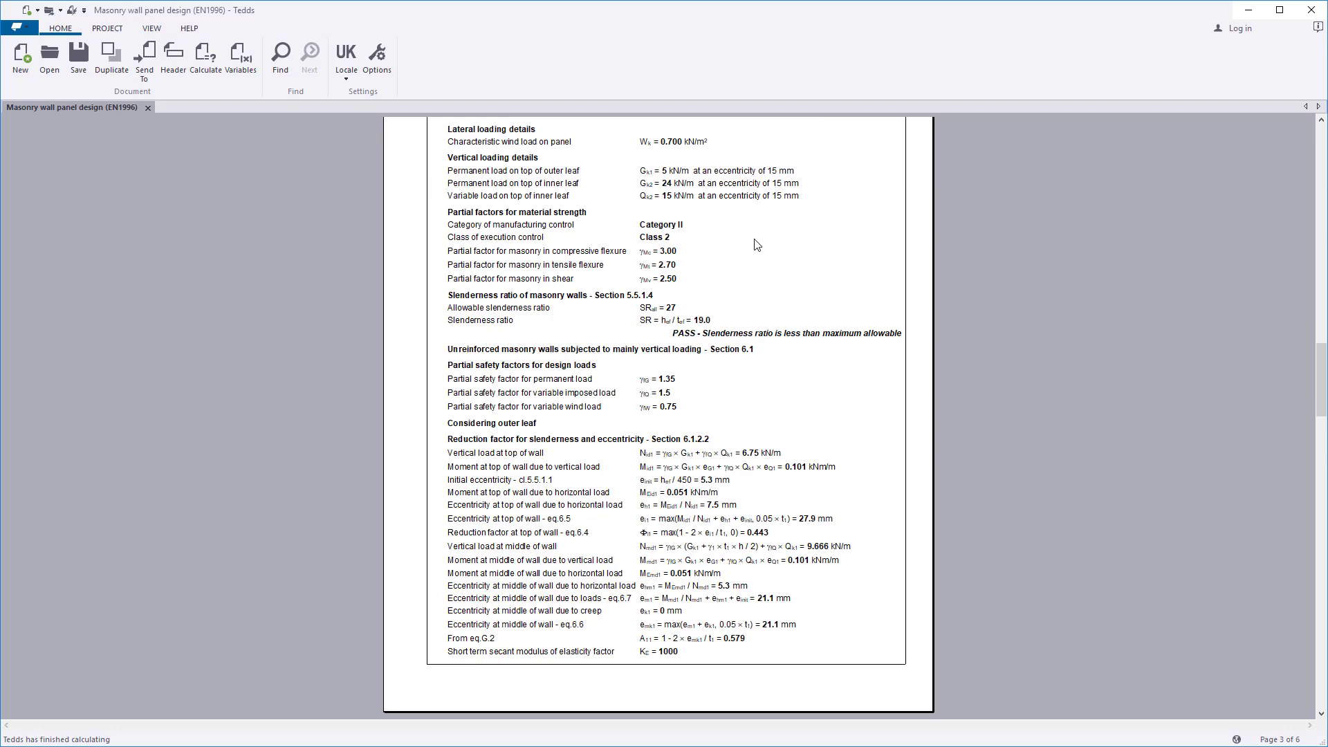
pyautogui.scroll(-3, 757, 245)
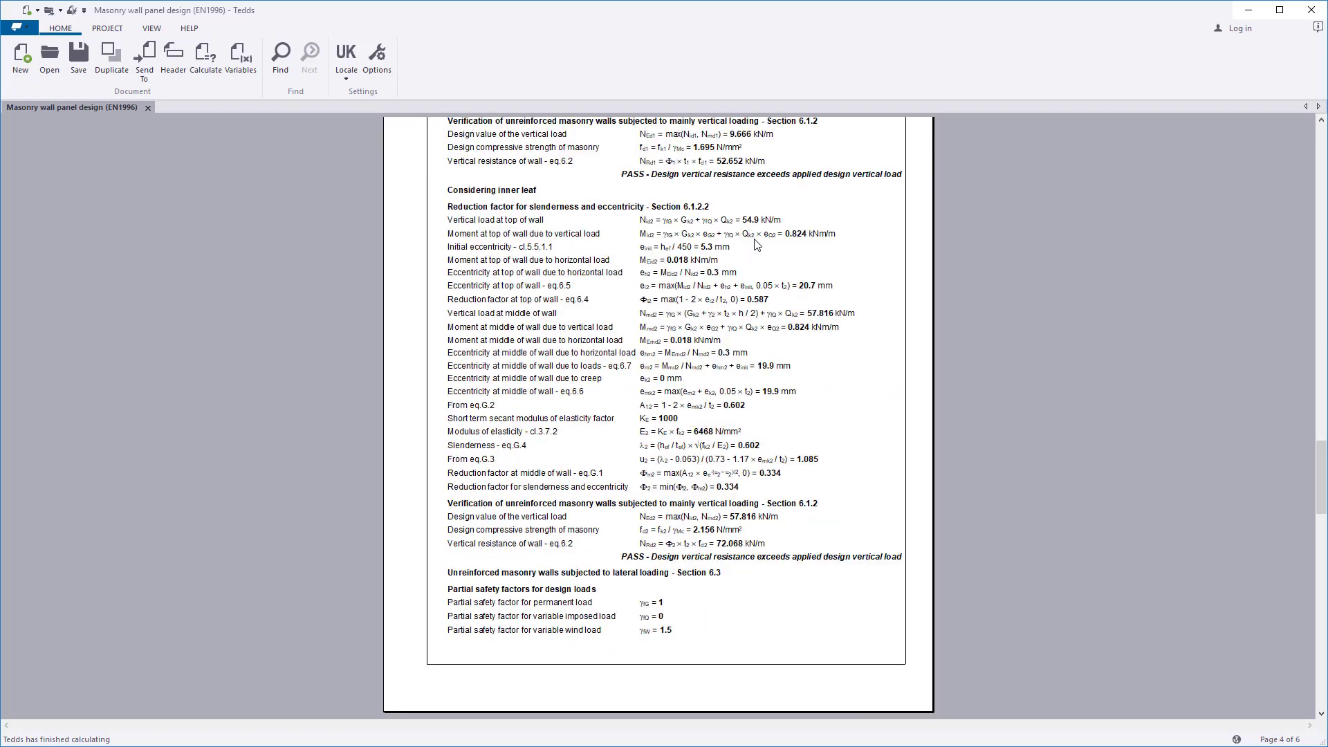
pyautogui.scroll(-15, 757, 245)
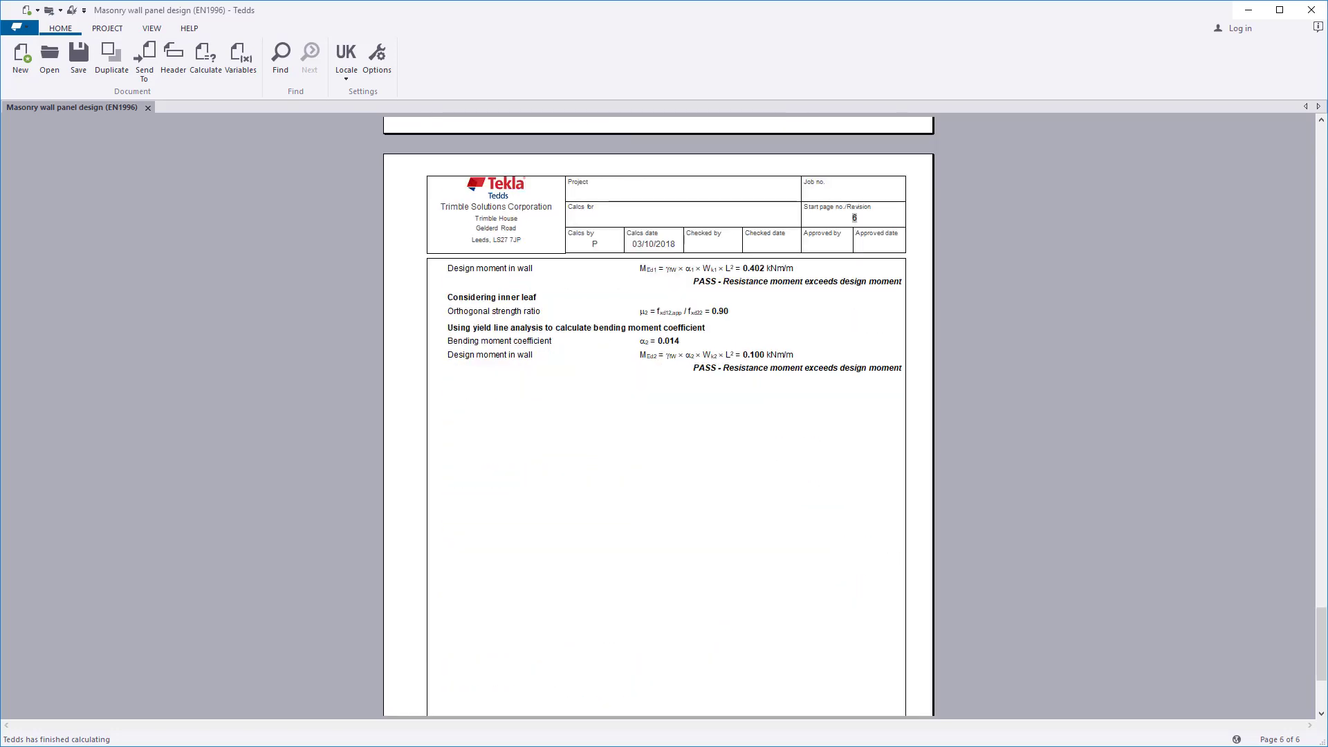